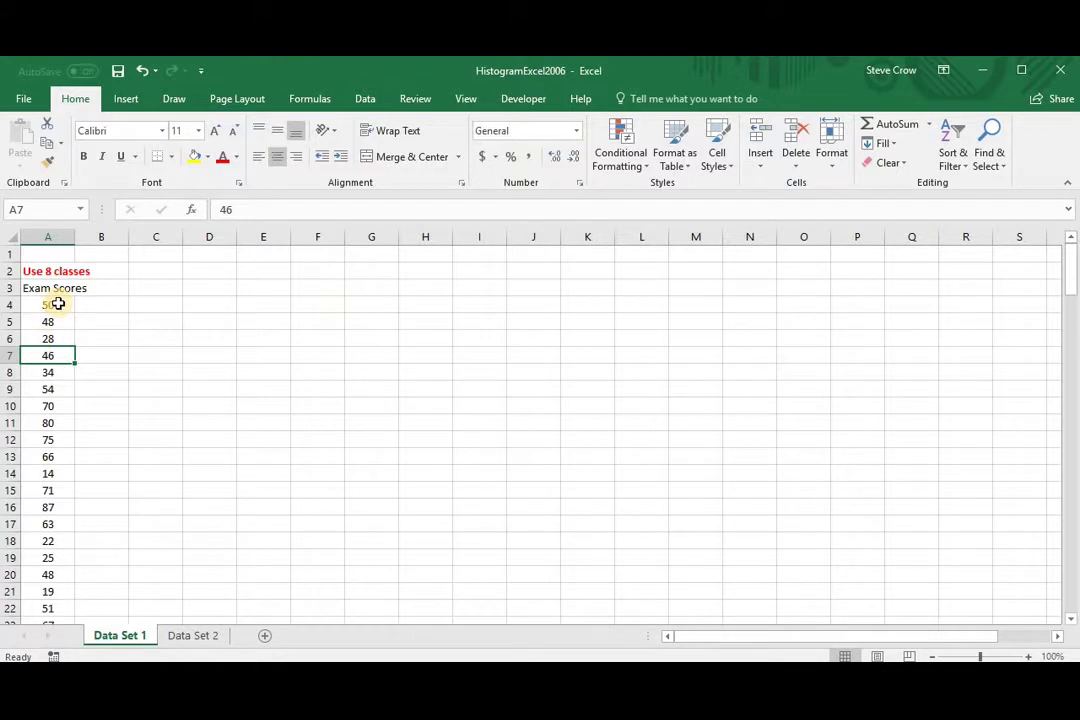
Select the exam scores in column A, starting at A4
click(56, 304)
drag(57, 401, 57, 518)
click(42, 338)
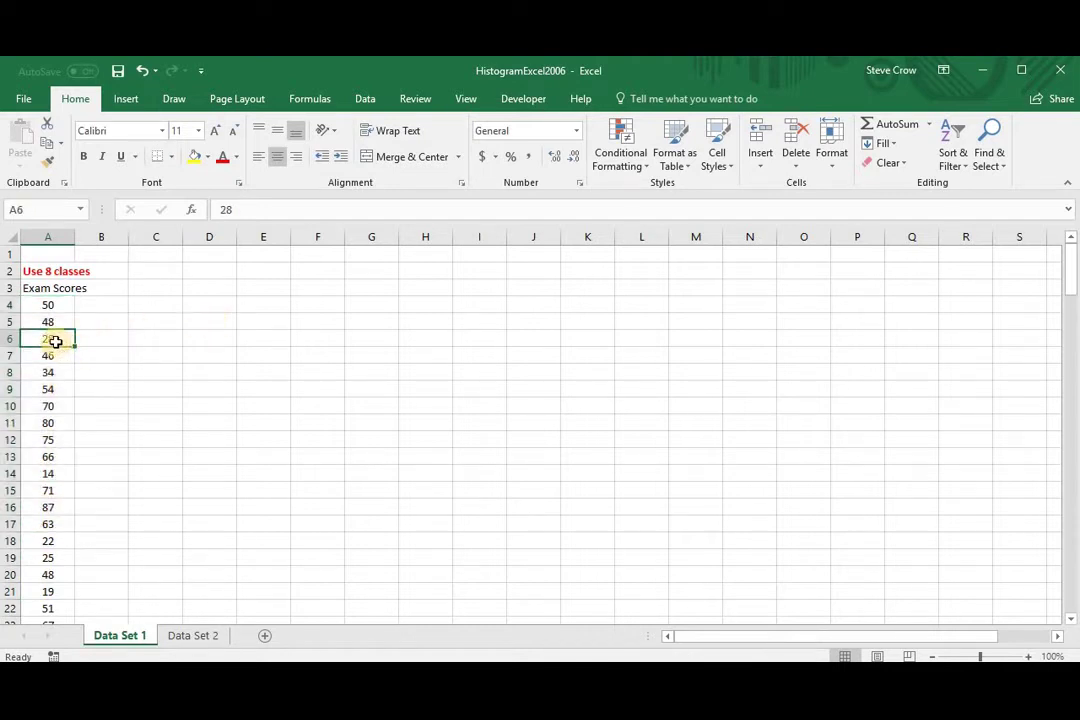
On the Insert tab, open the statistical chart choices to preview a histogram
click(125, 99)
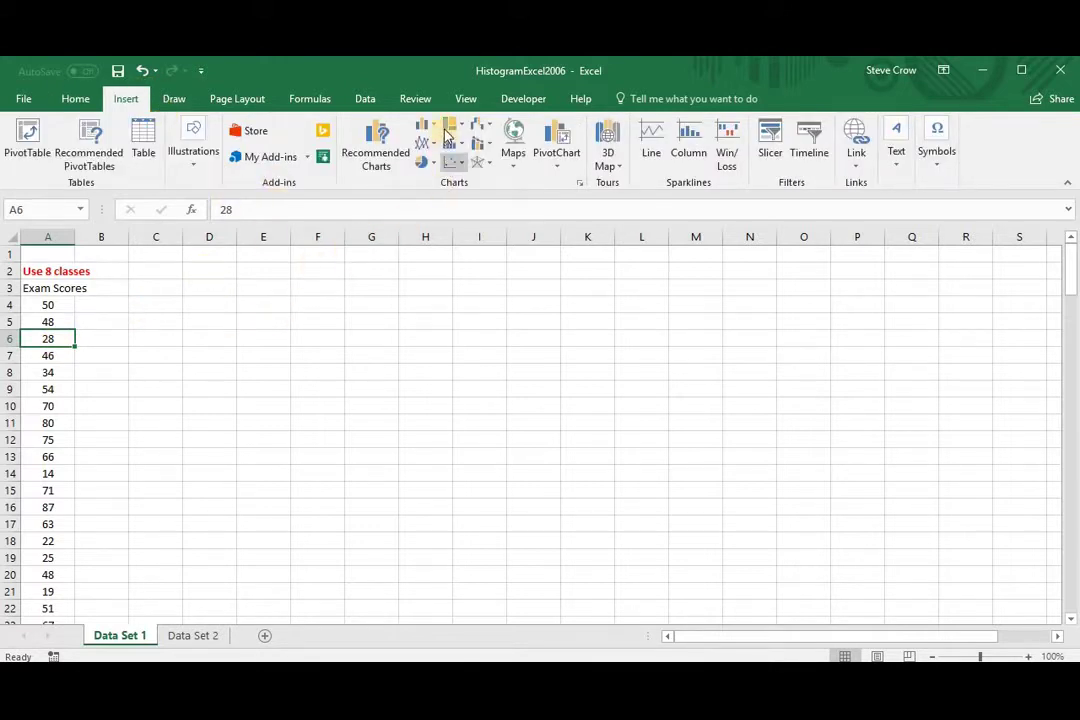
click(430, 128)
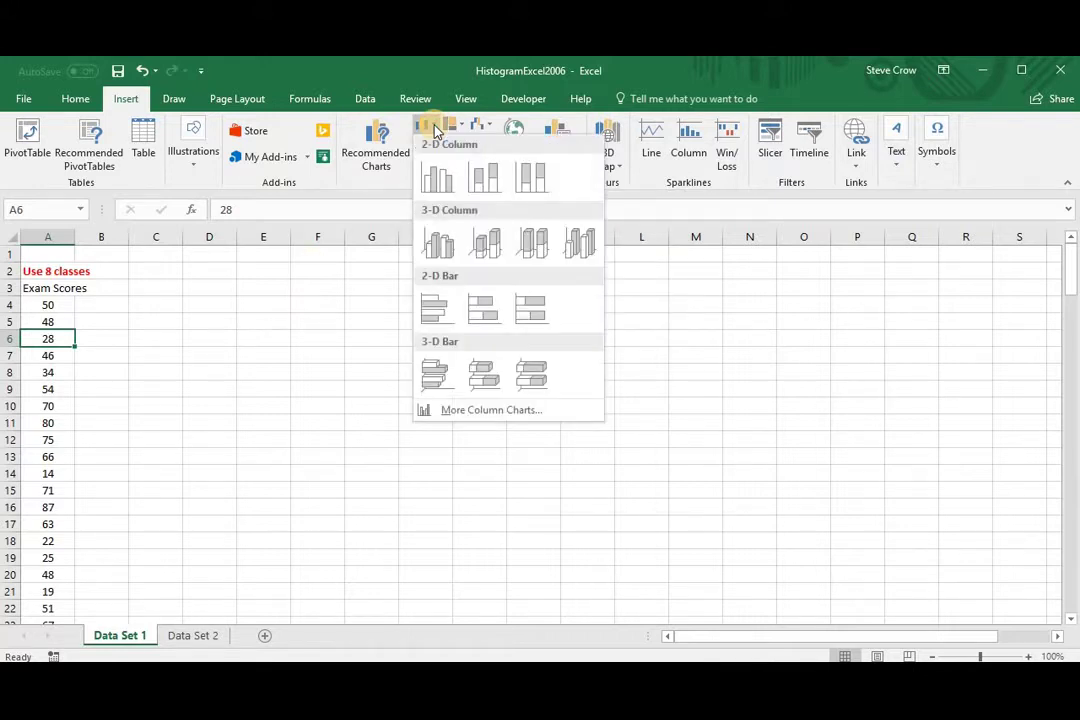
click(435, 128)
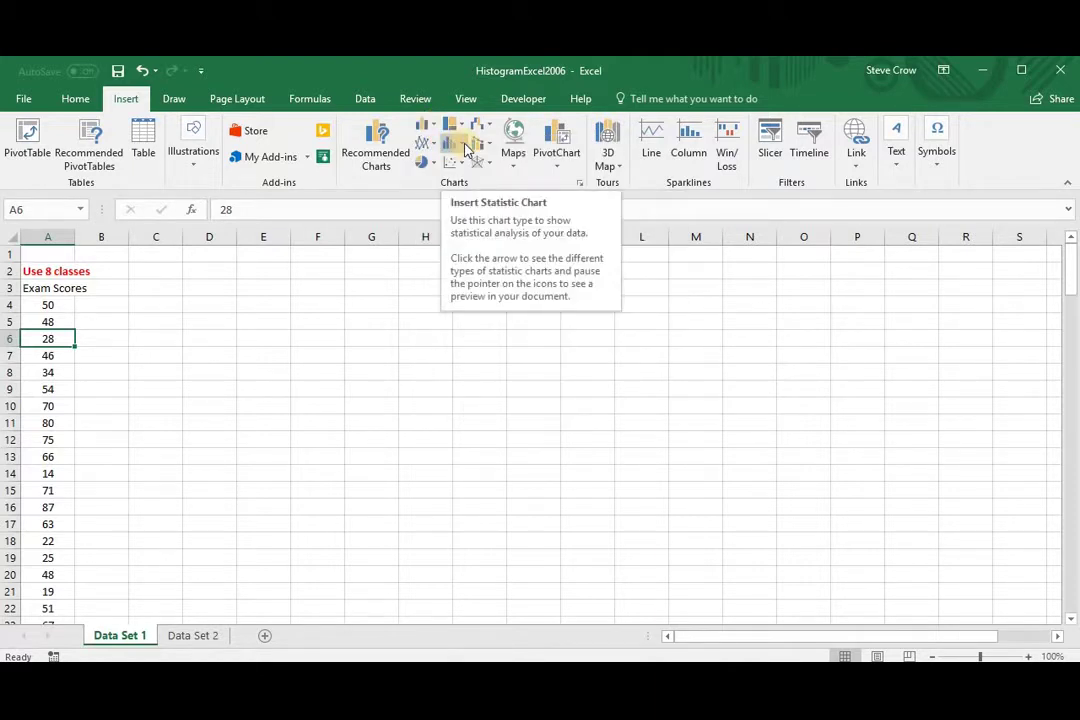
click(466, 148)
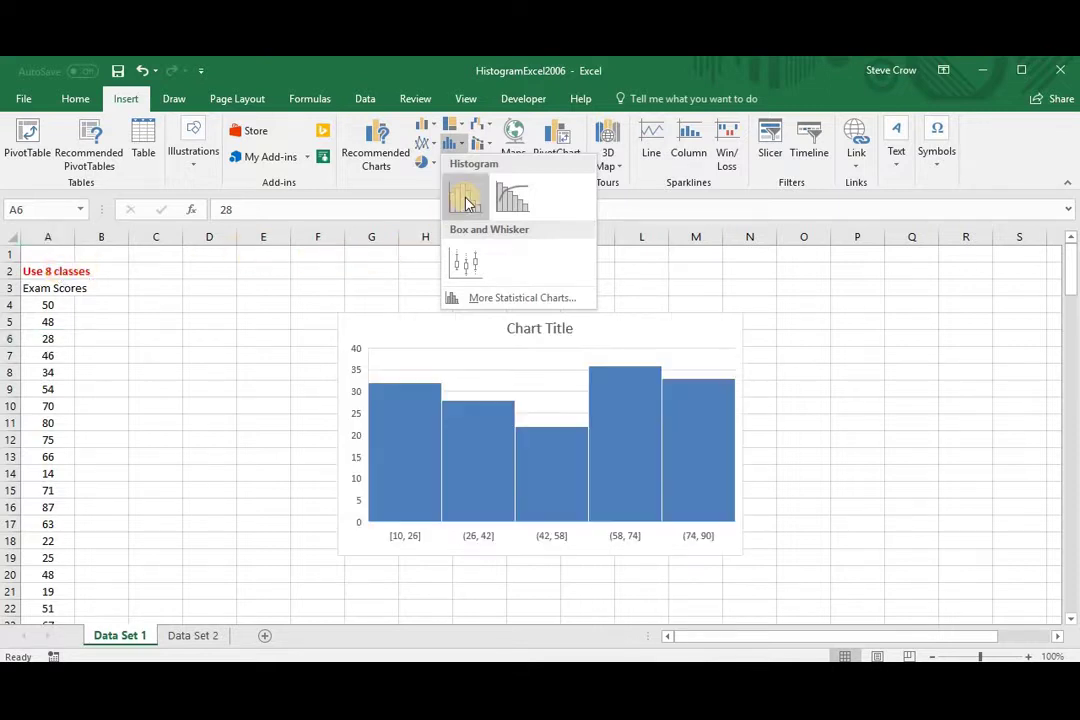
Insert the histogram, move it beside column A, and stretch it out to column N
click(465, 200)
drag(473, 329, 250, 265)
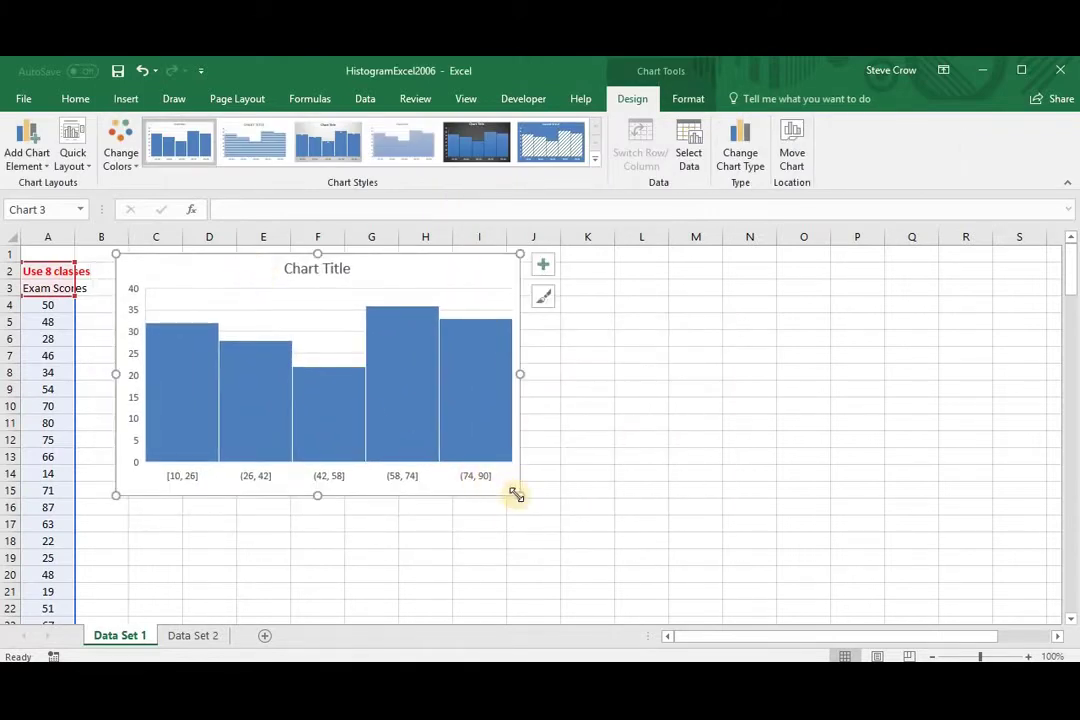
drag(519, 495, 749, 613)
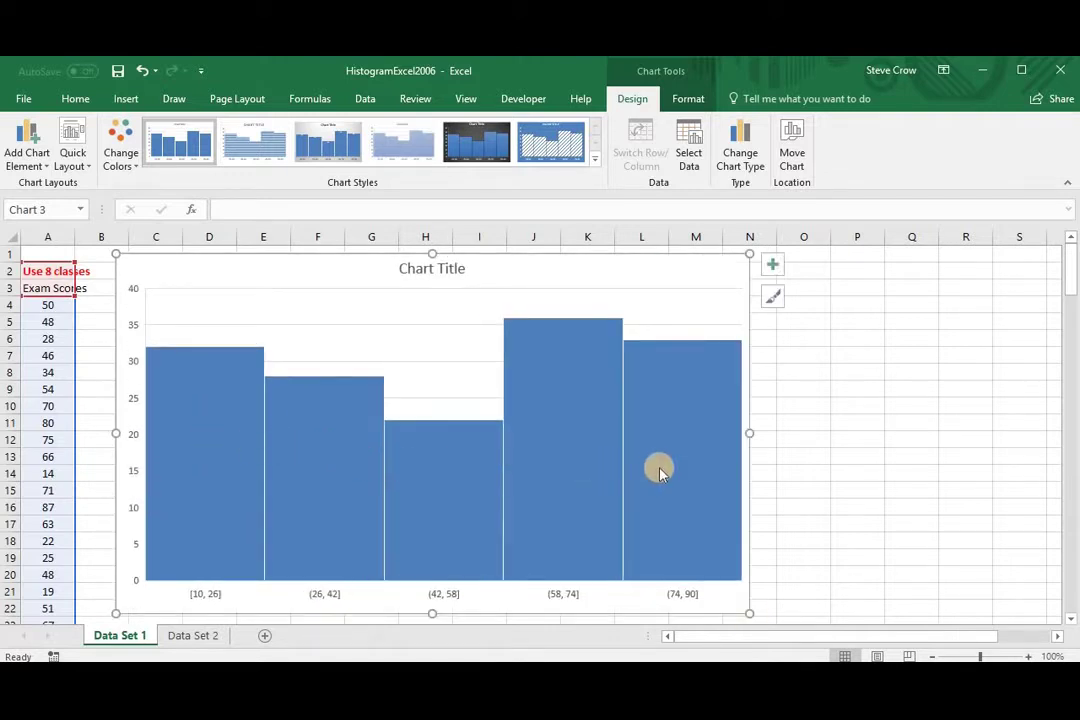
mouse_move(660, 472)
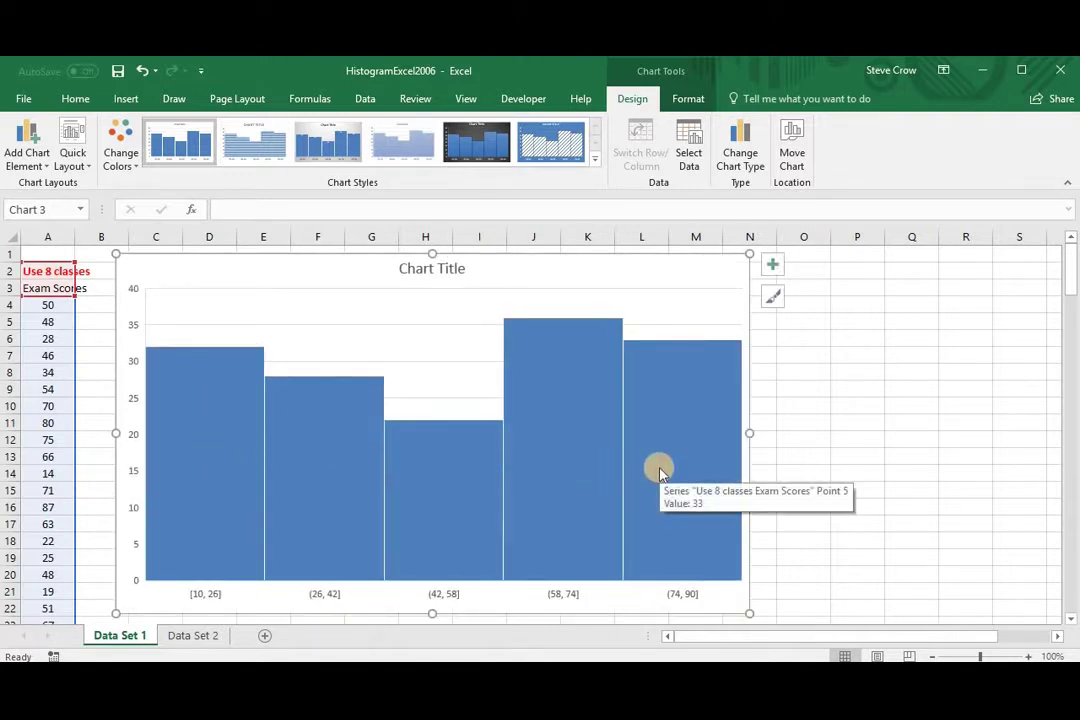
In the horizontal axis's Format Axis bins, set Number of bins to 8
click(448, 598)
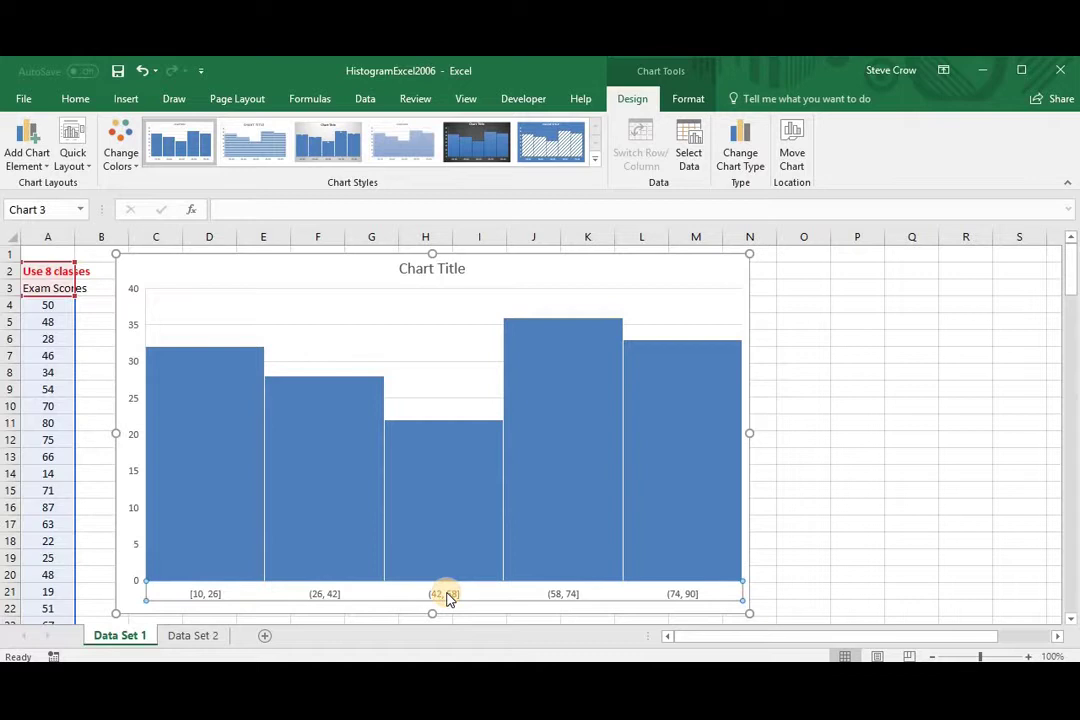
double_click(448, 598)
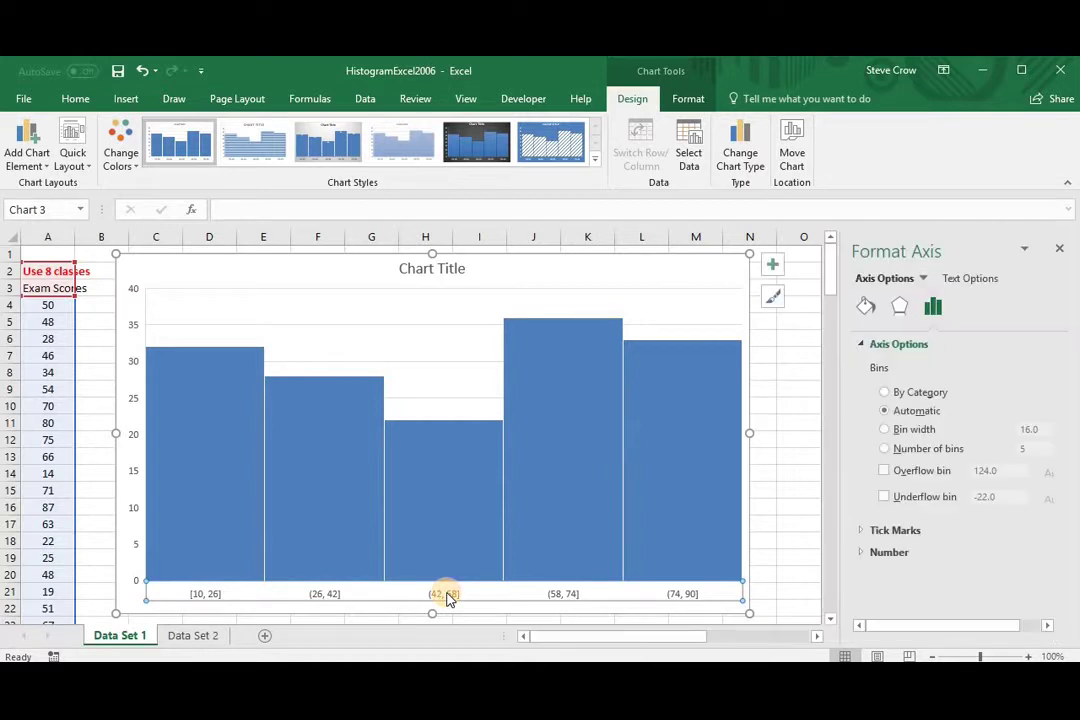
click(910, 432)
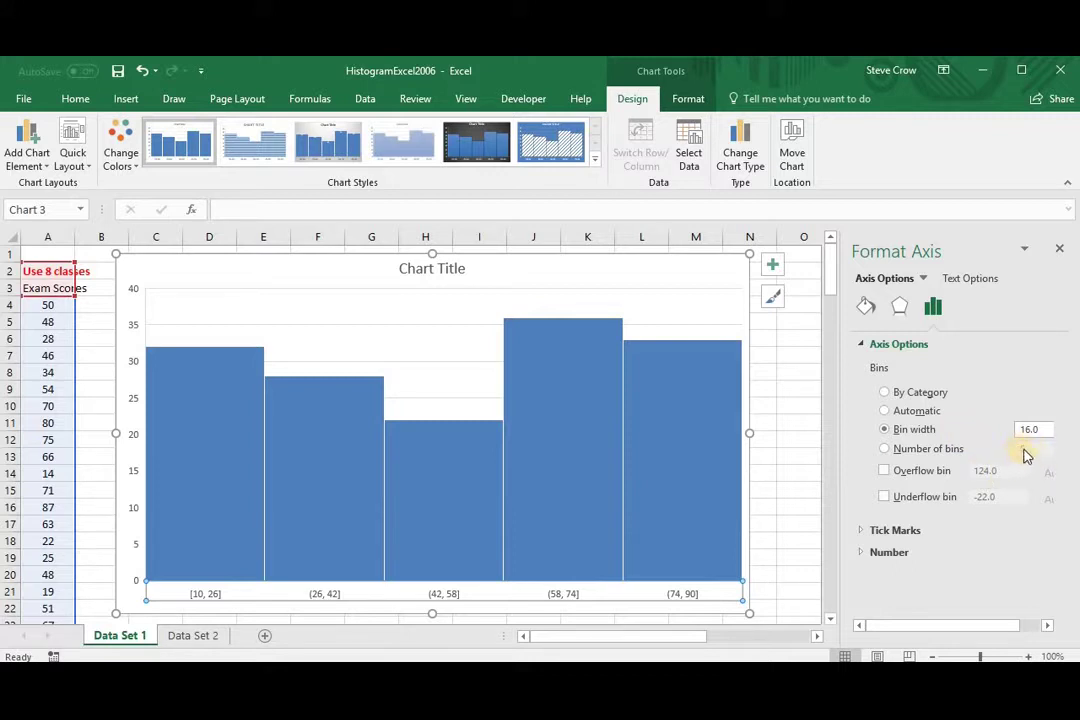
click(885, 449)
click(1030, 451)
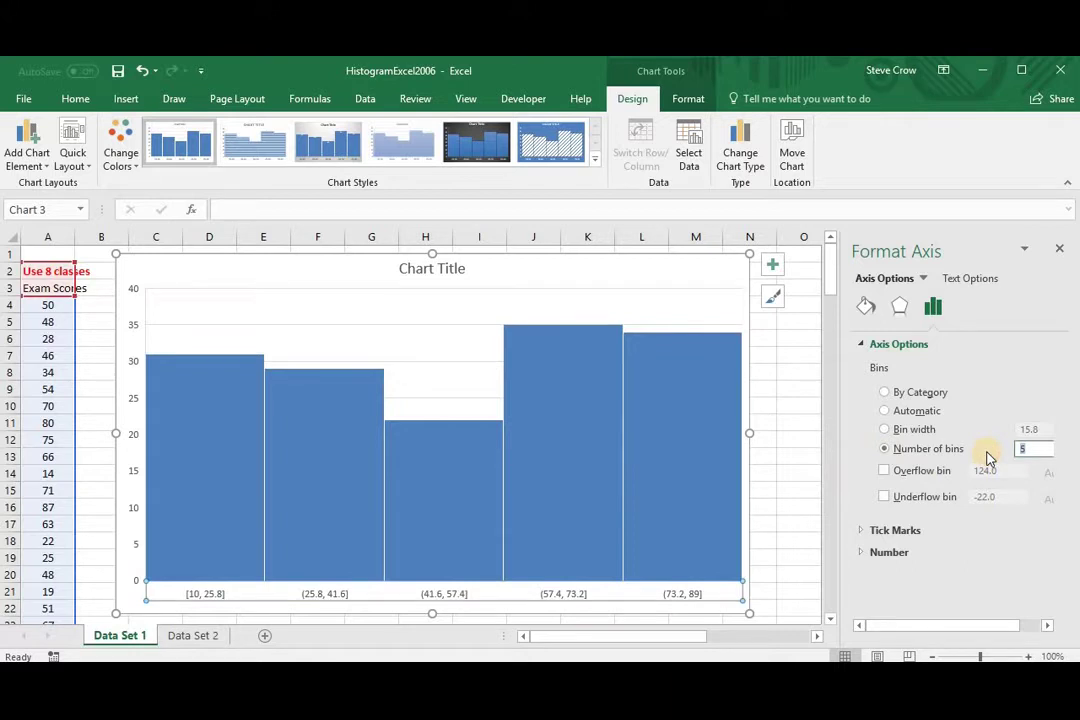
text(8)
click(985, 450)
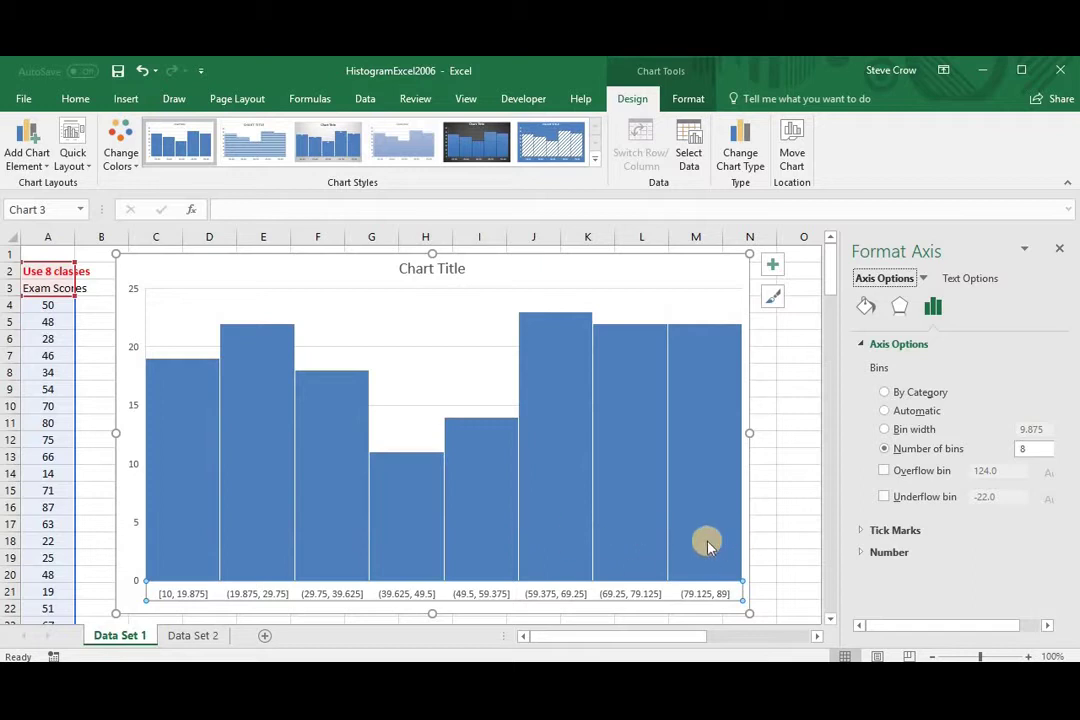
mouse_move(707, 546)
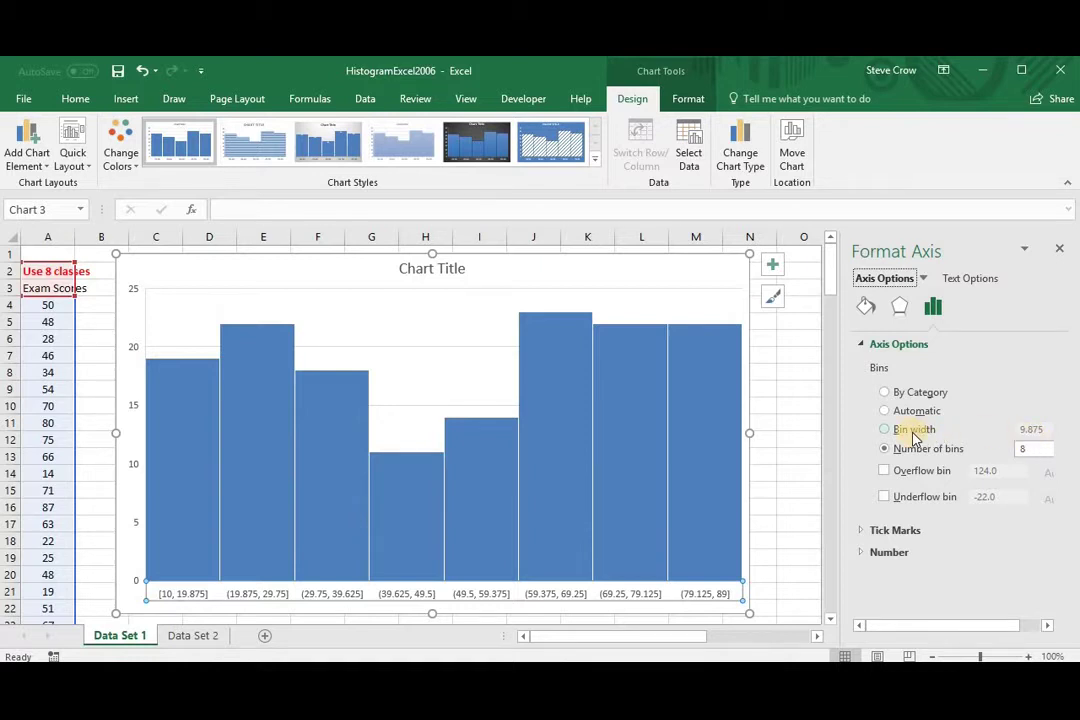
Change the bin width from 9.875 to 10, giving bins [10, 20] through (80, 90]
click(915, 431)
click(1032, 429)
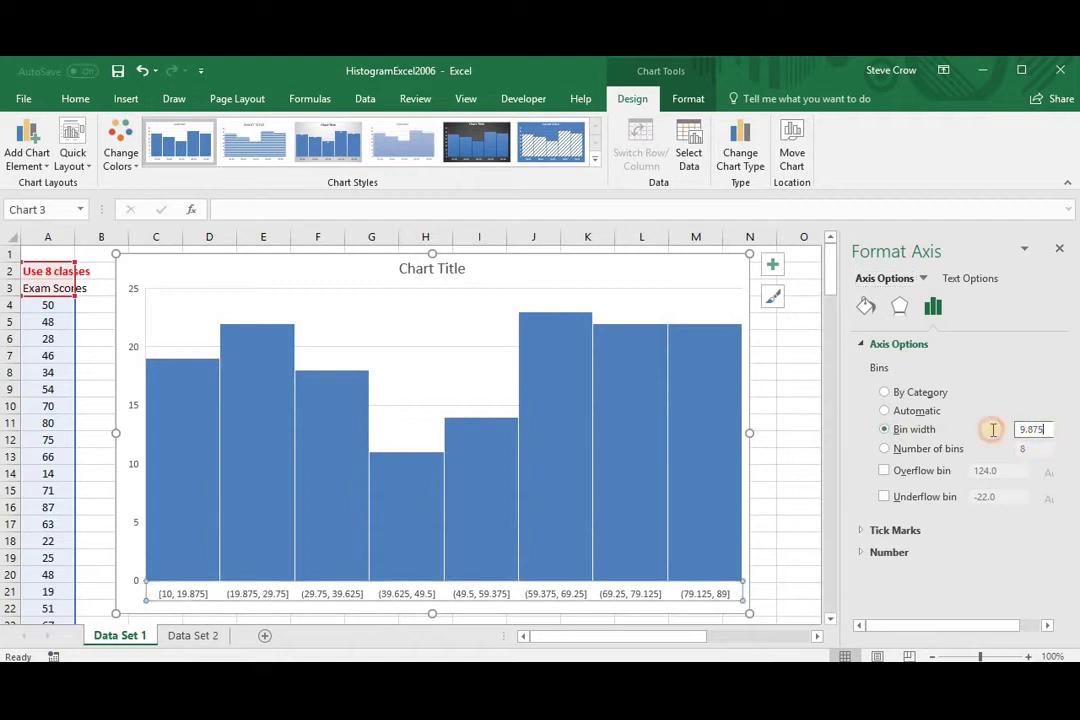
drag(993, 430, 968, 441)
text(10)
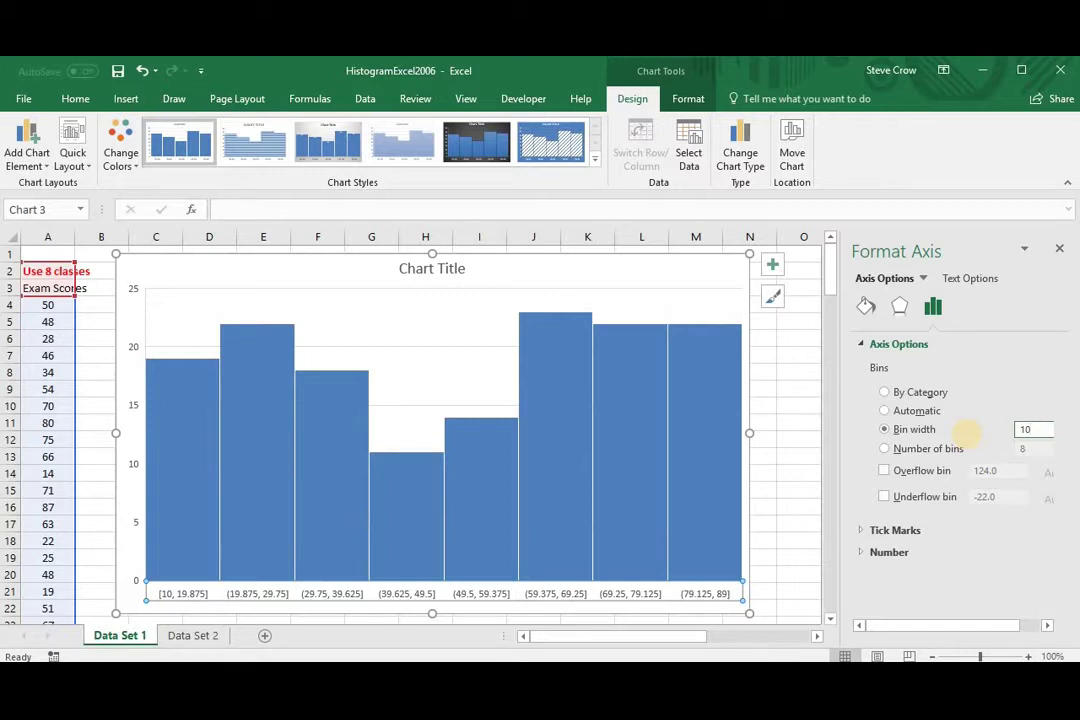
key(Return)
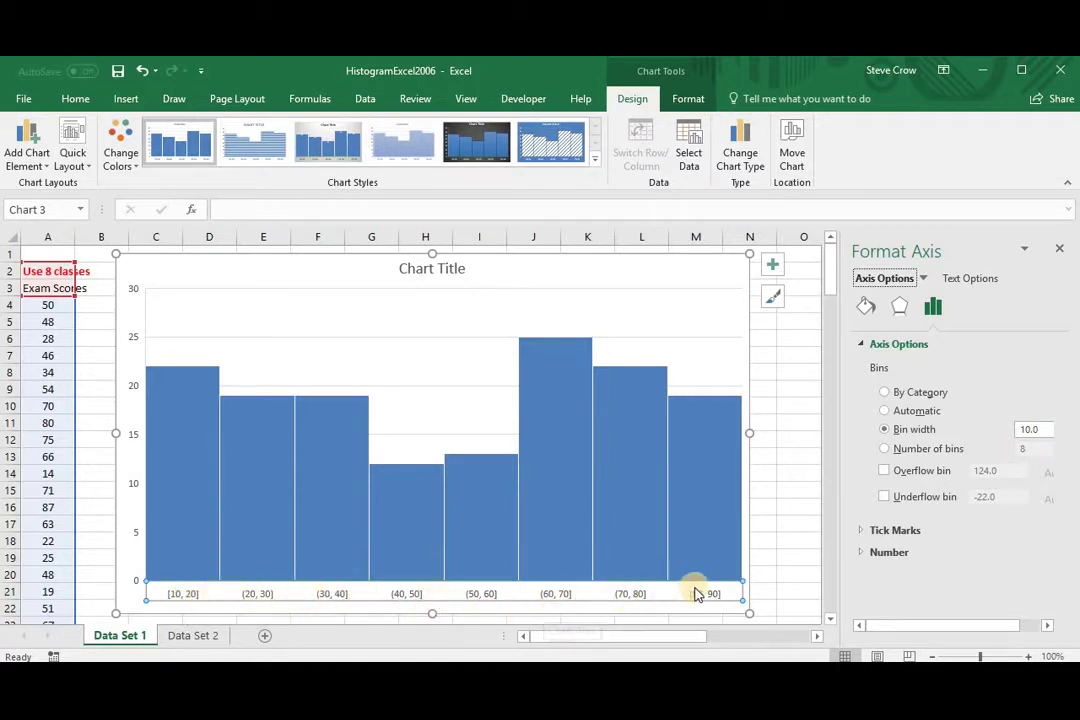
click(587, 272)
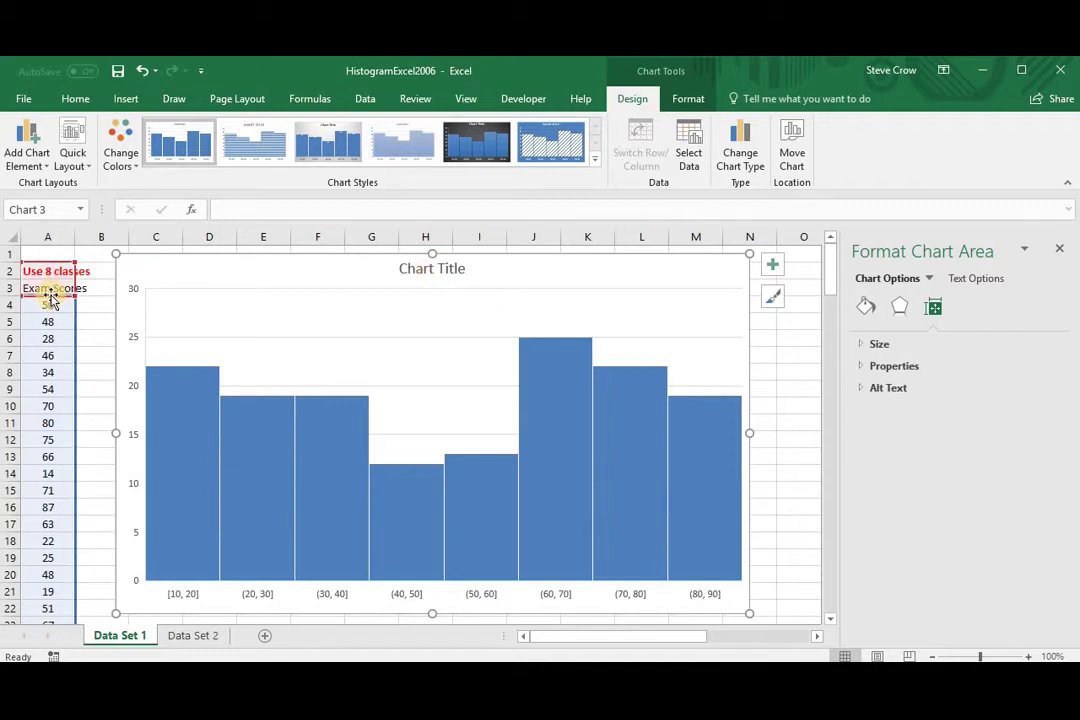
Replace the default 'Chart Title' text with 'Test #1 Grades'
click(434, 268)
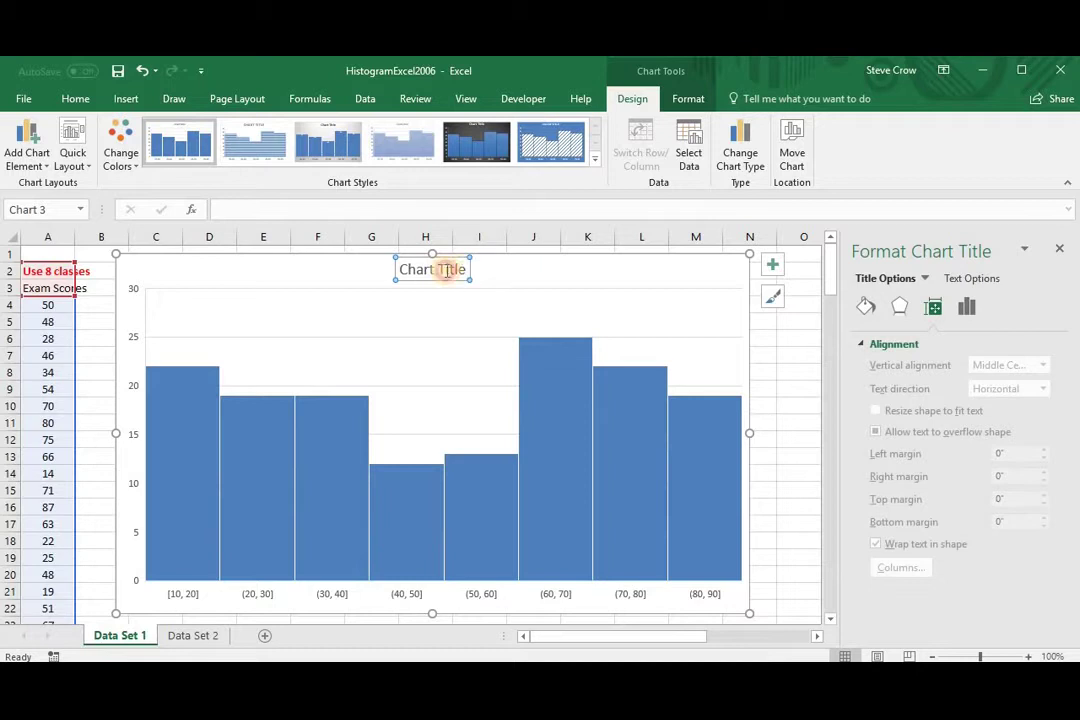
drag(466, 270, 405, 270)
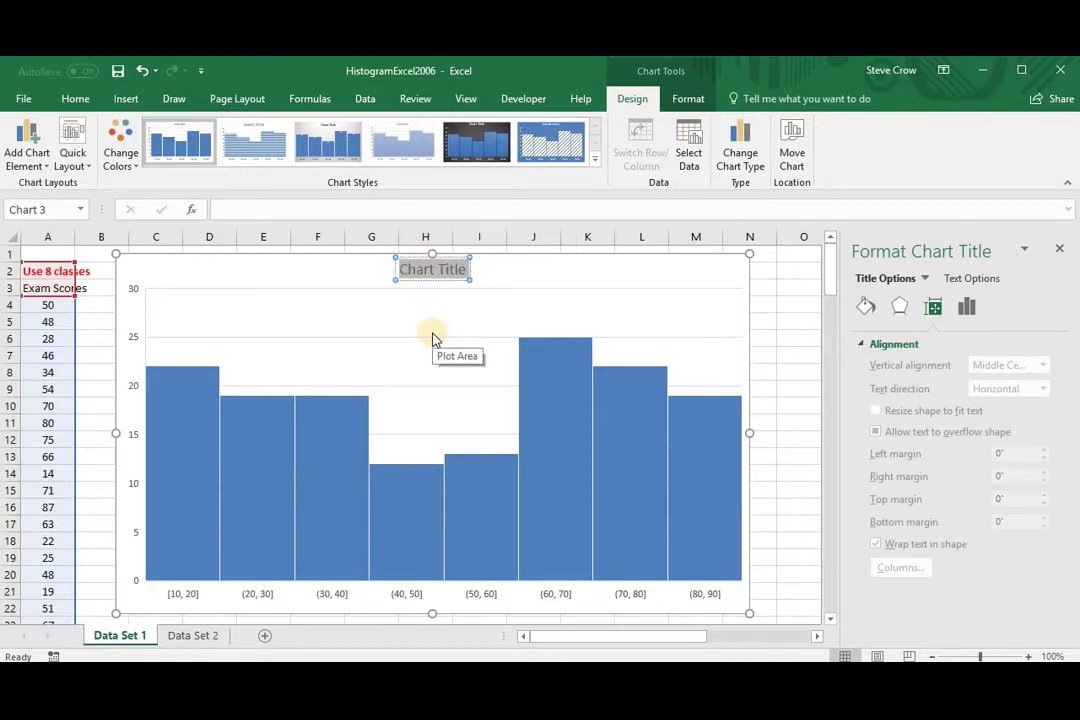
text(Test #1)
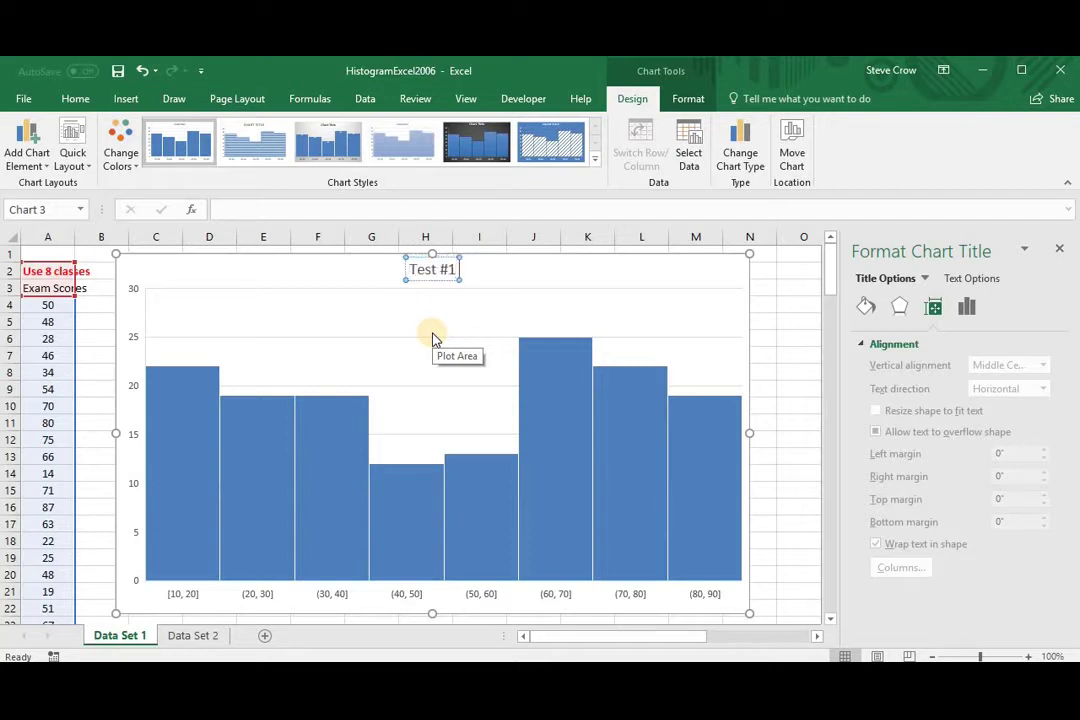
text( Grades)
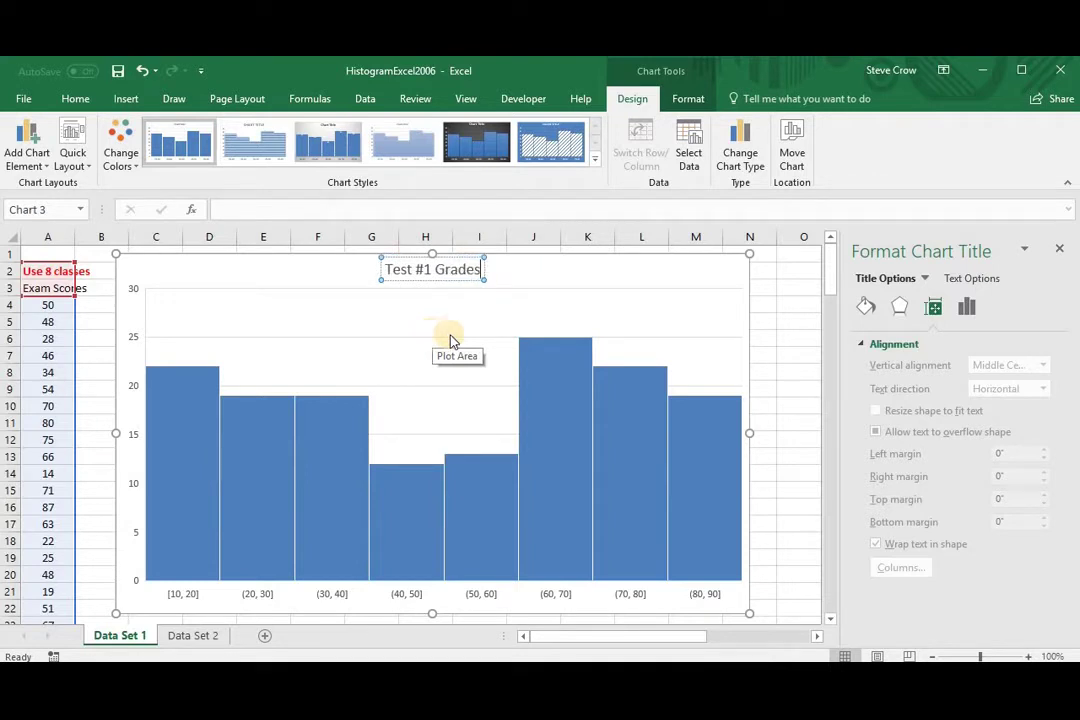
click(572, 280)
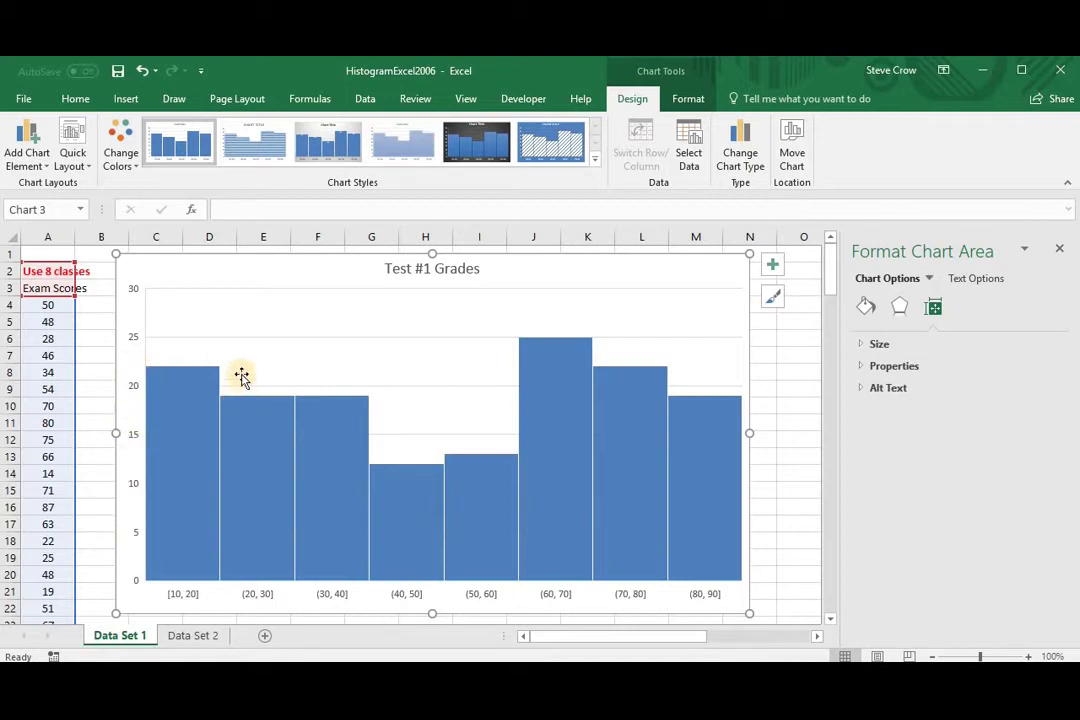
Add a primary horizontal axis title and change its placeholder text to 'Grades'
click(45, 168)
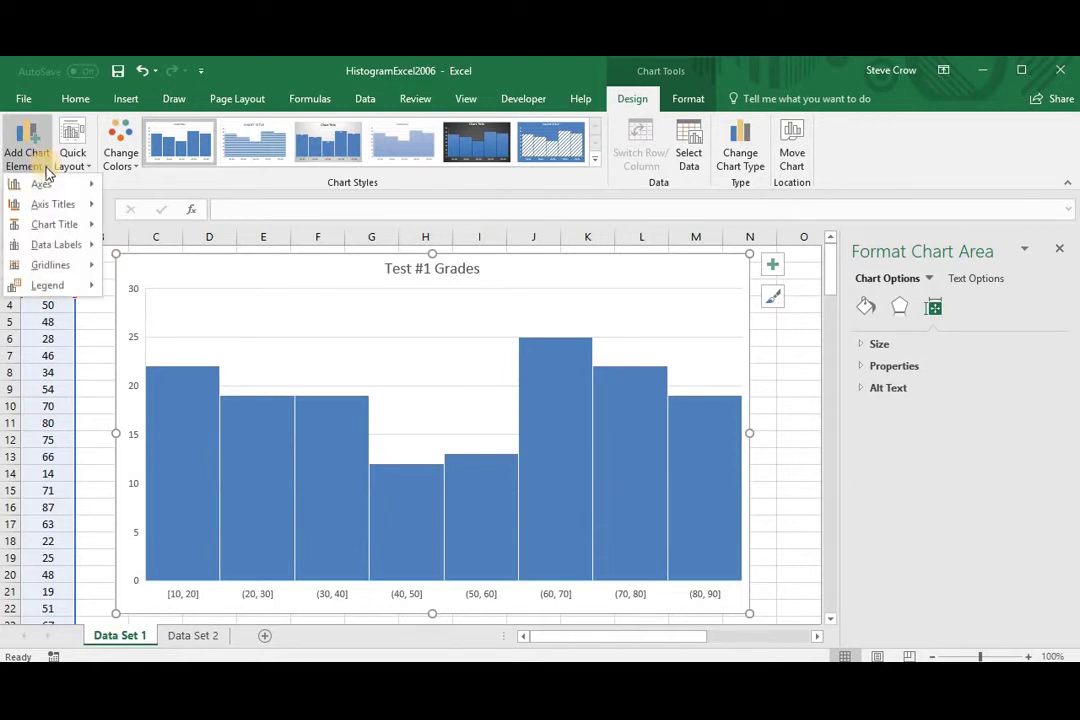
mouse_move(48, 204)
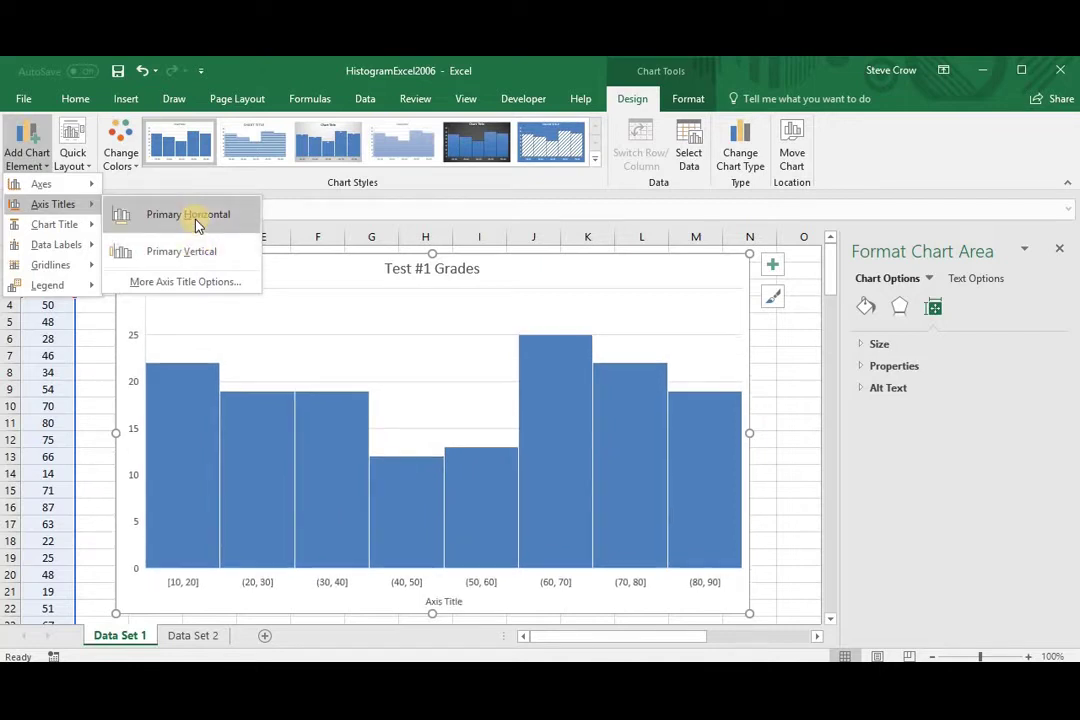
click(196, 224)
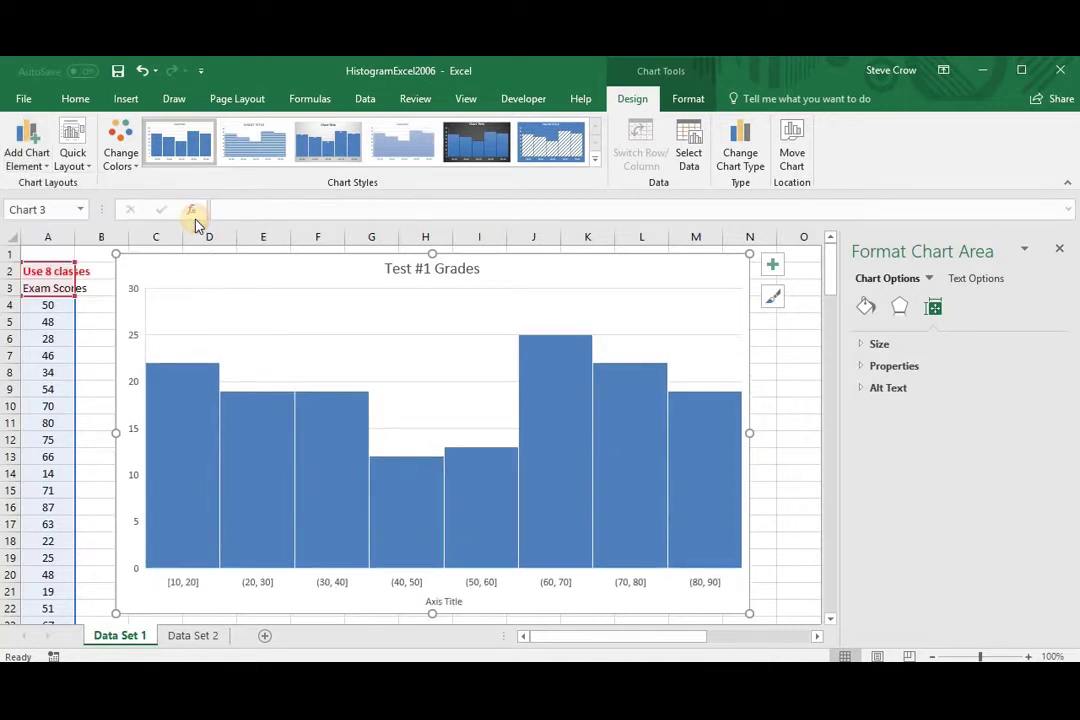
click(445, 605)
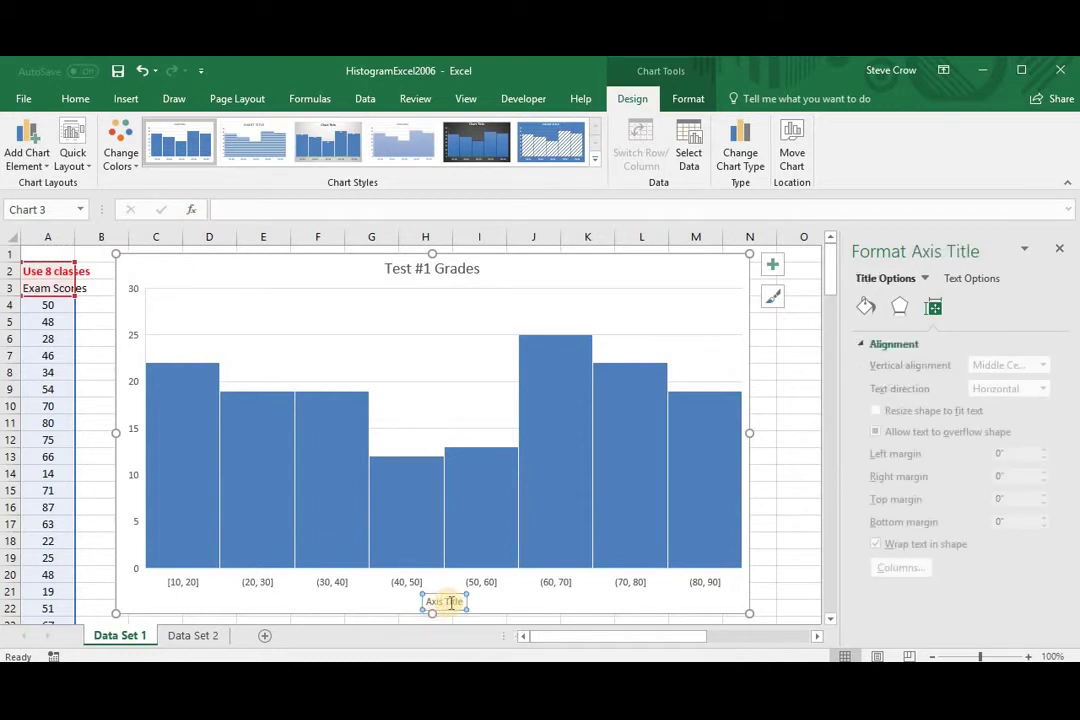
double_click(451, 602)
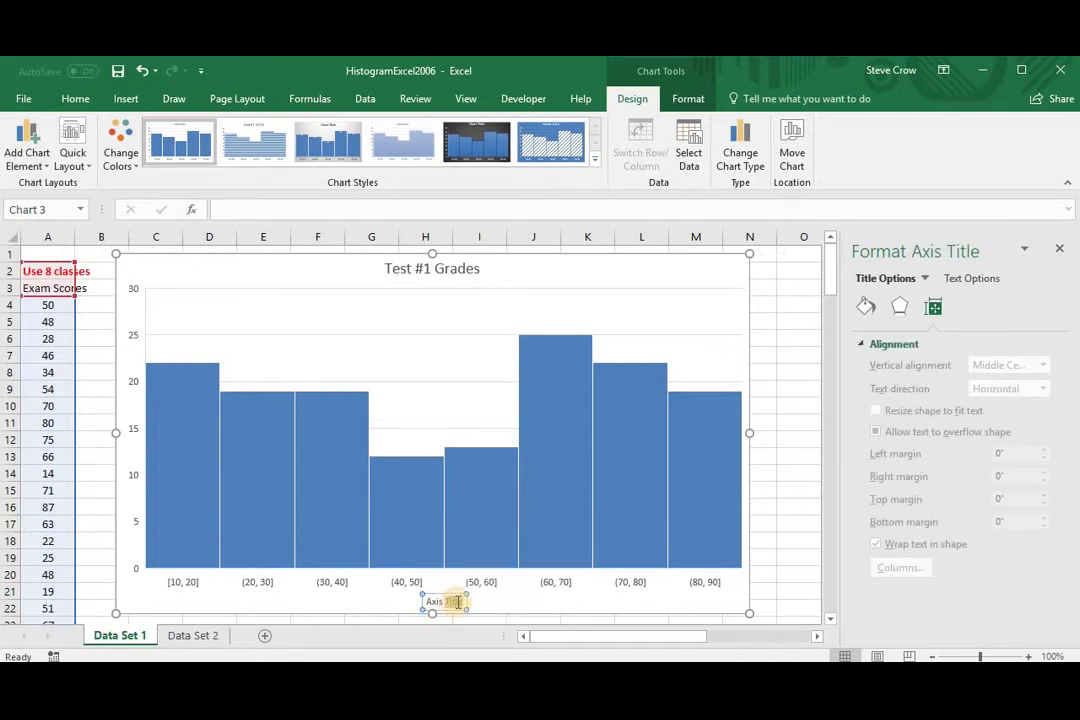
drag(461, 601, 430, 601)
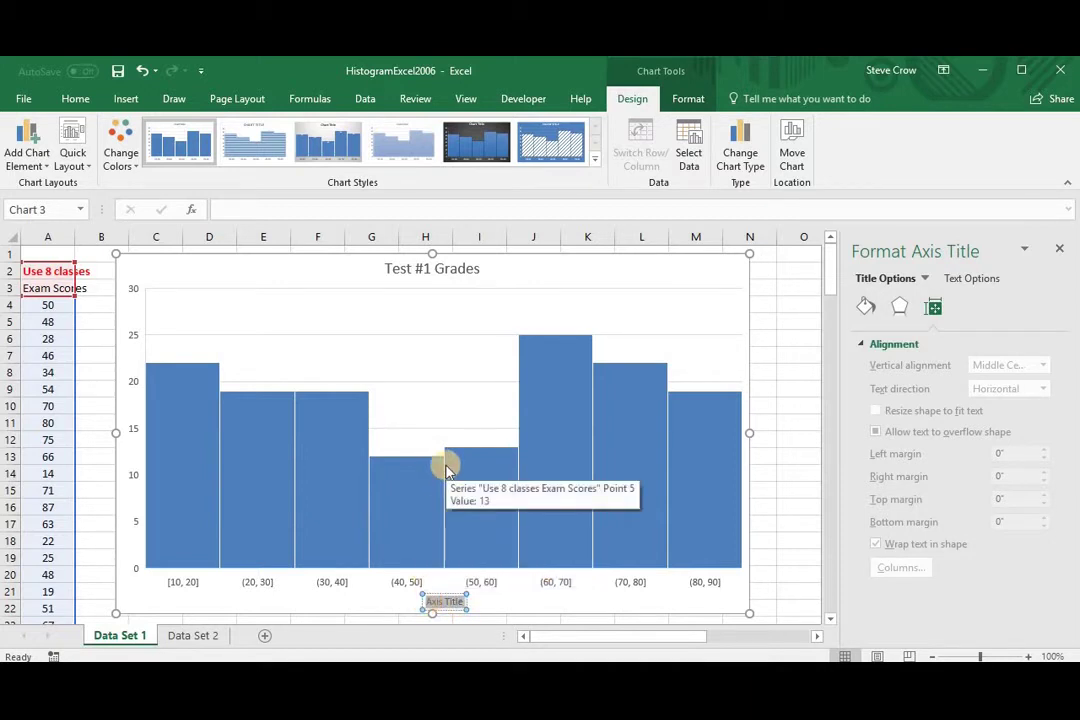
text(Grades)
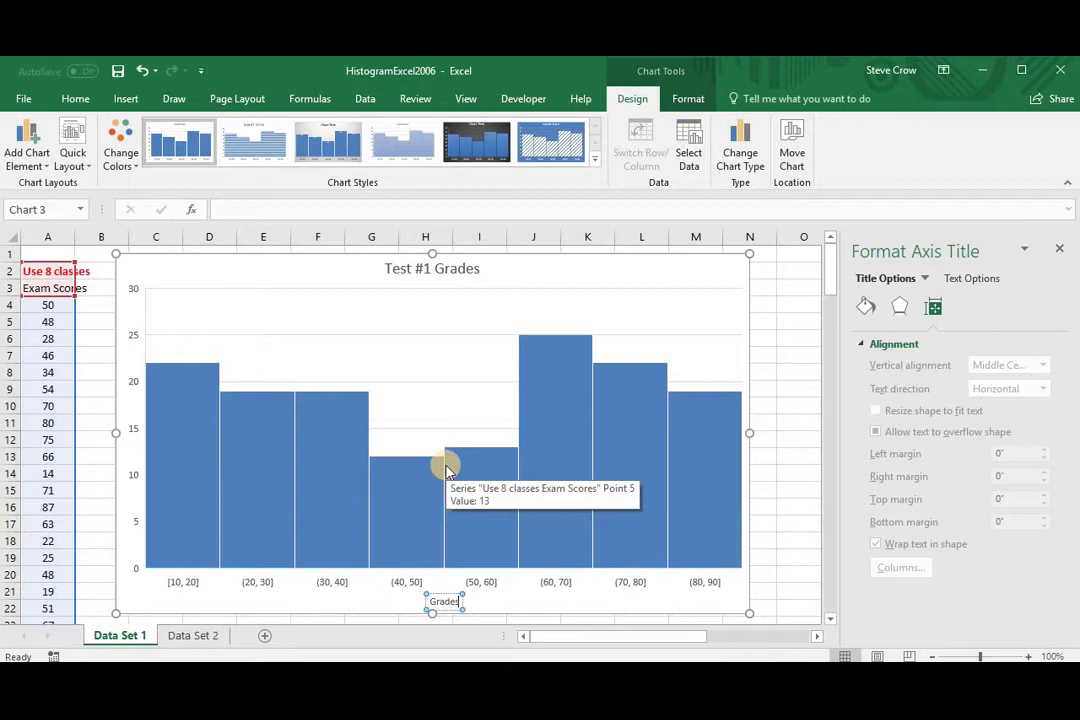
click(542, 272)
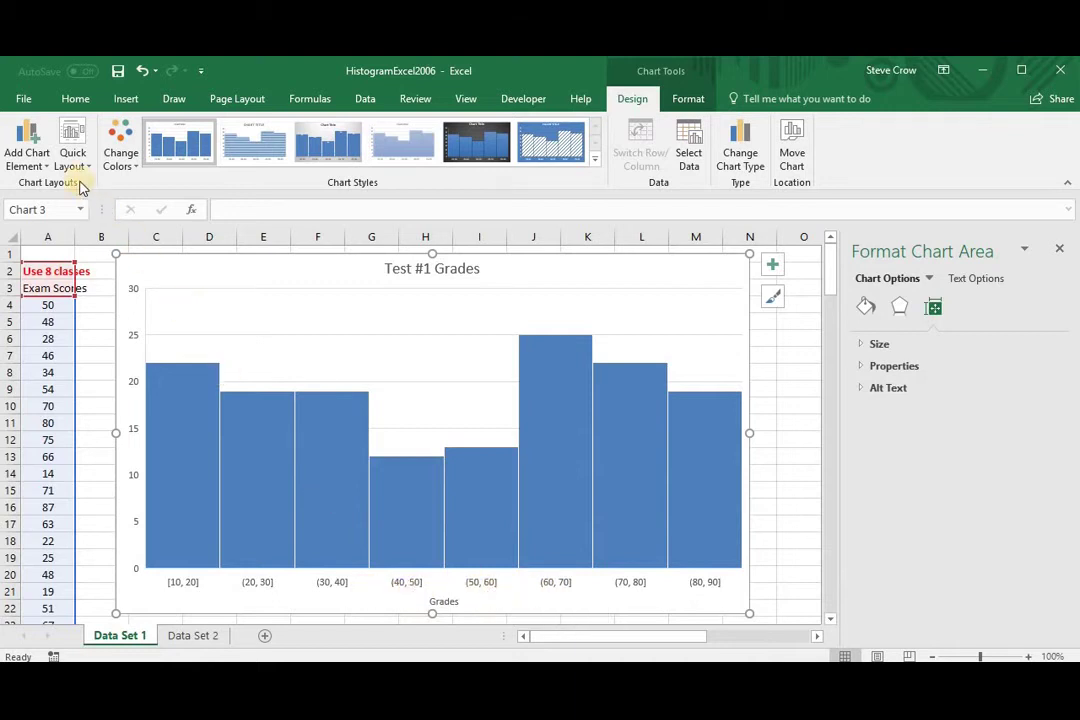
Add a primary vertical axis title and replace its placeholder text with 'Frequency'
click(38, 152)
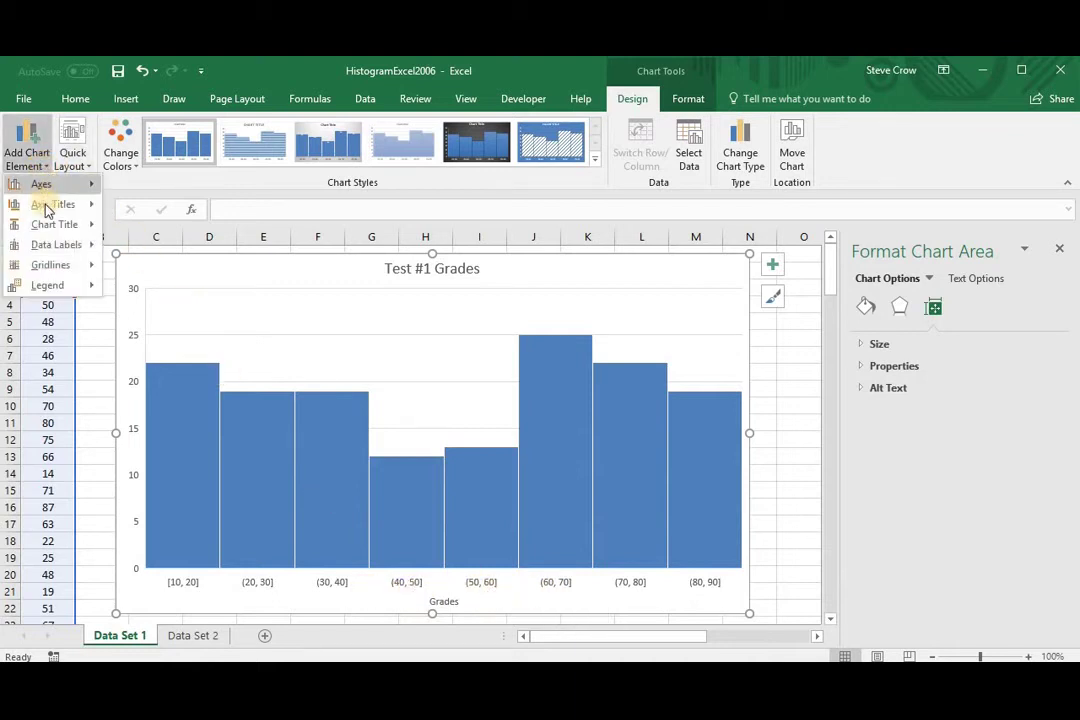
mouse_move(46, 204)
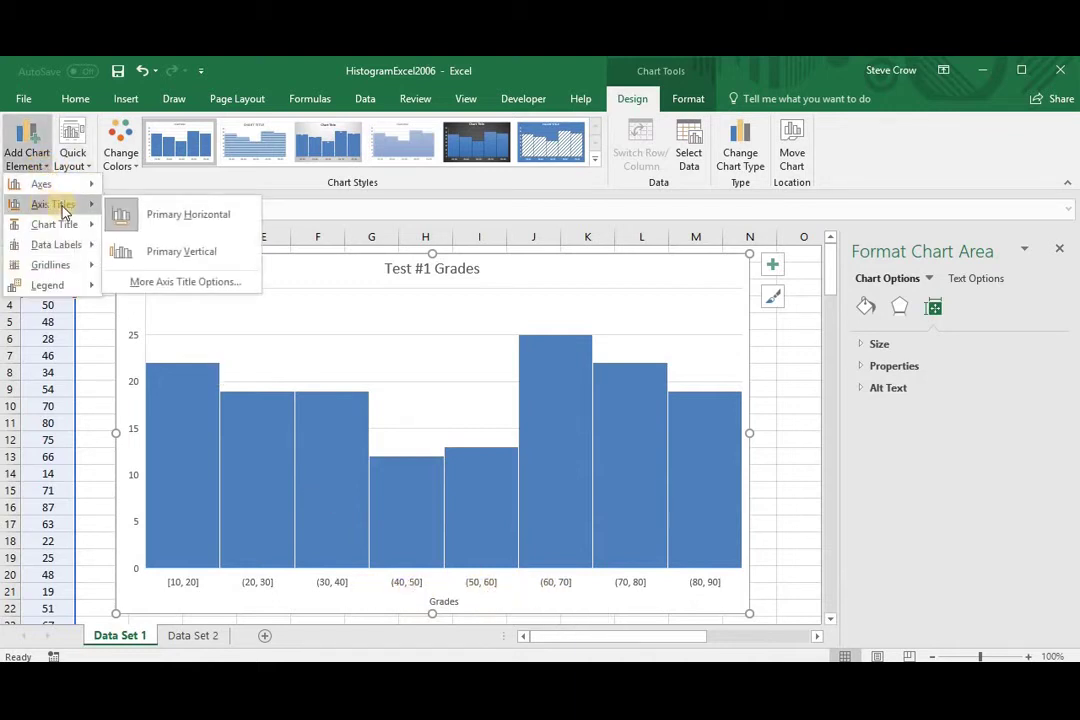
click(175, 255)
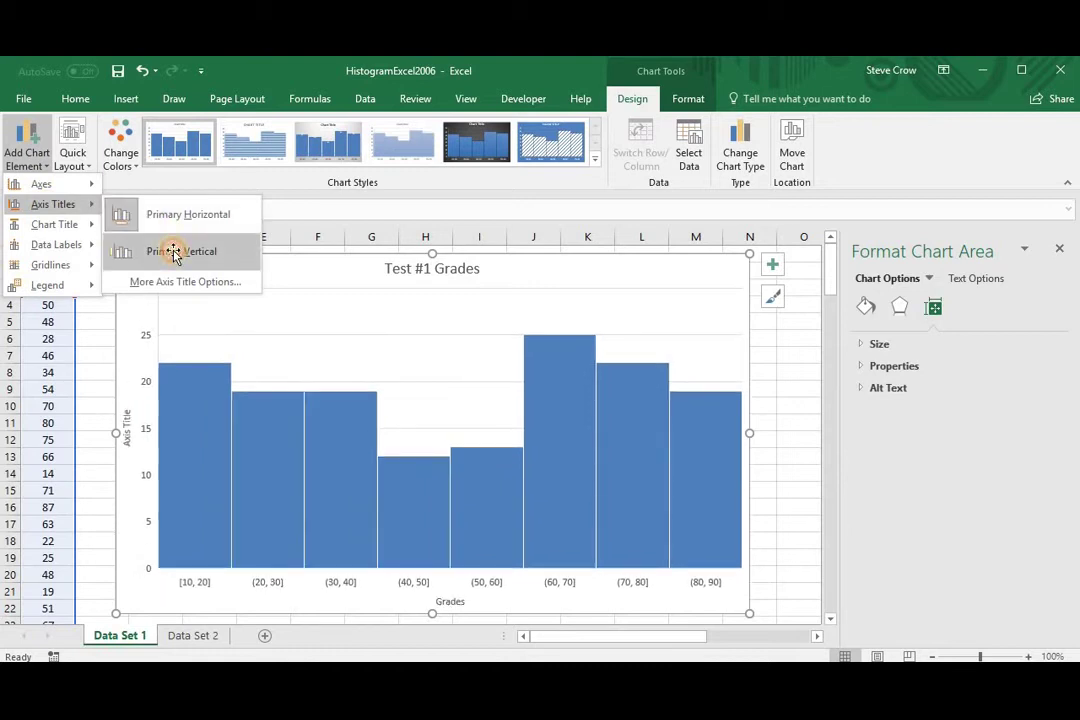
click(127, 425)
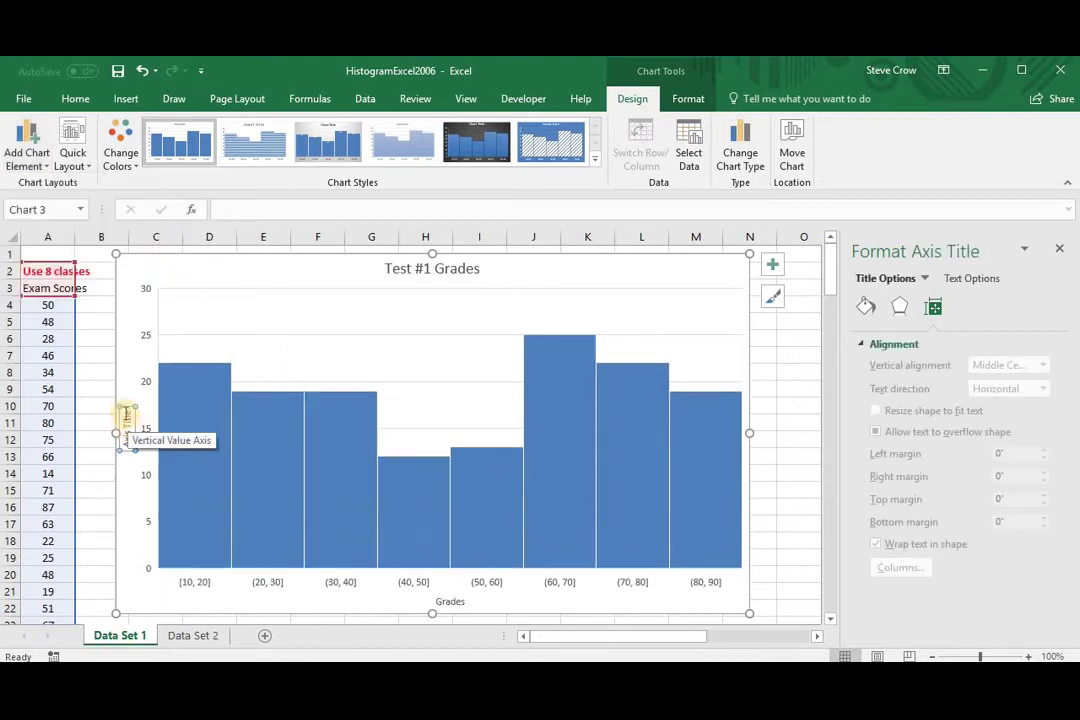
drag(124, 412, 124, 446)
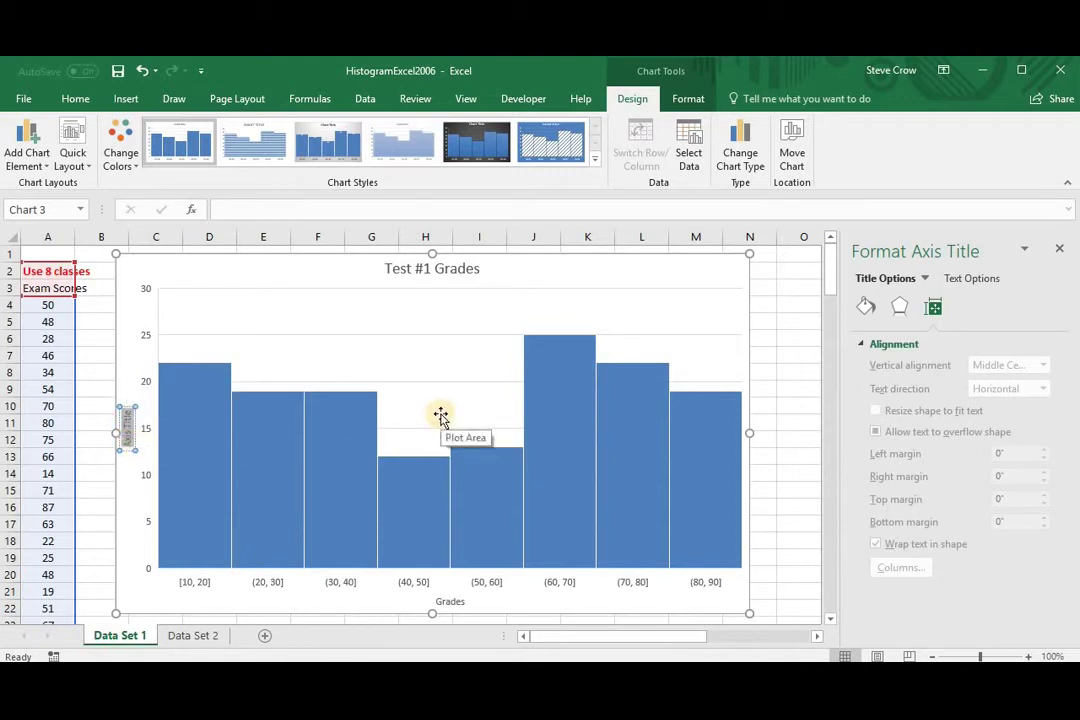
text(Frequency)
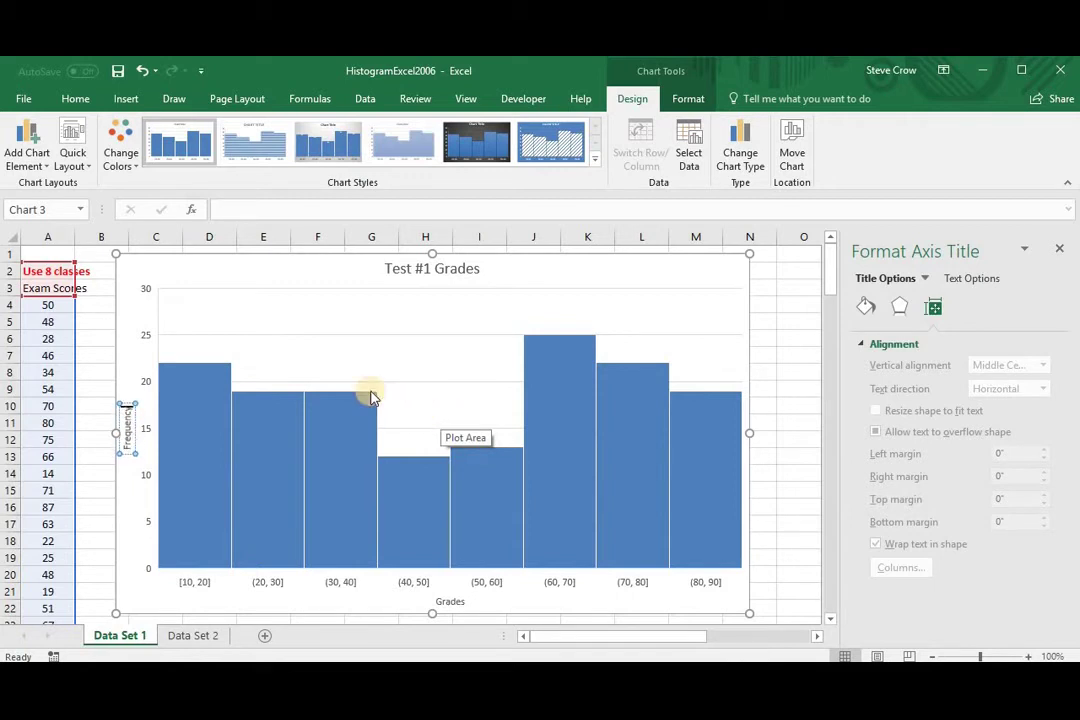
click(136, 375)
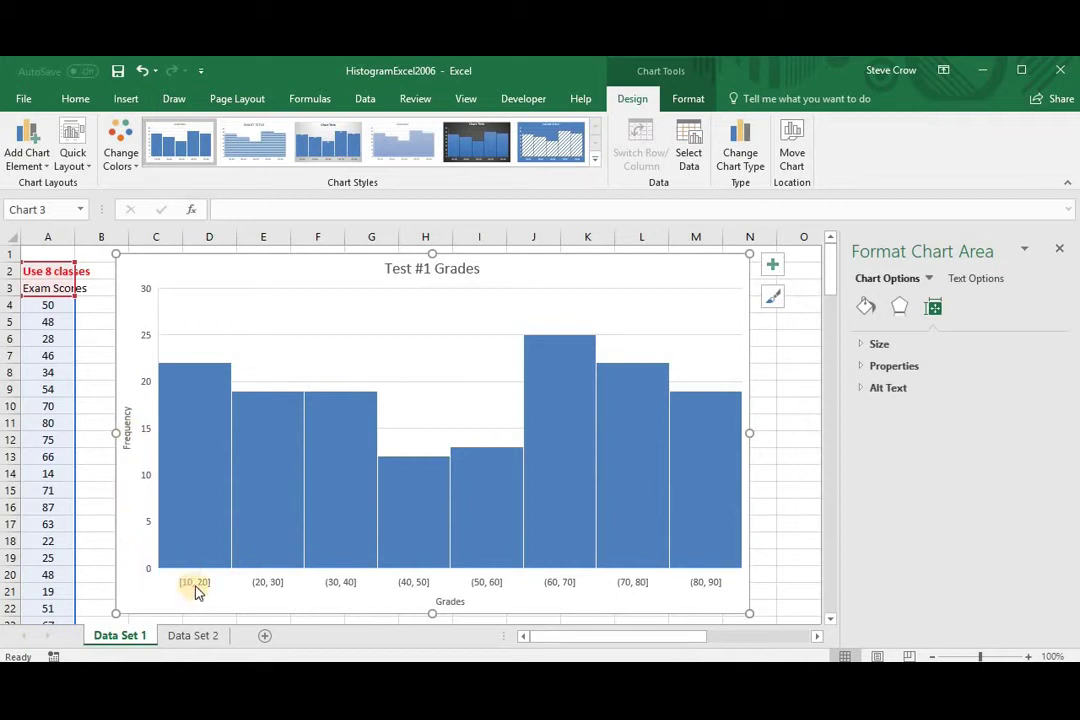
mouse_move(207, 405)
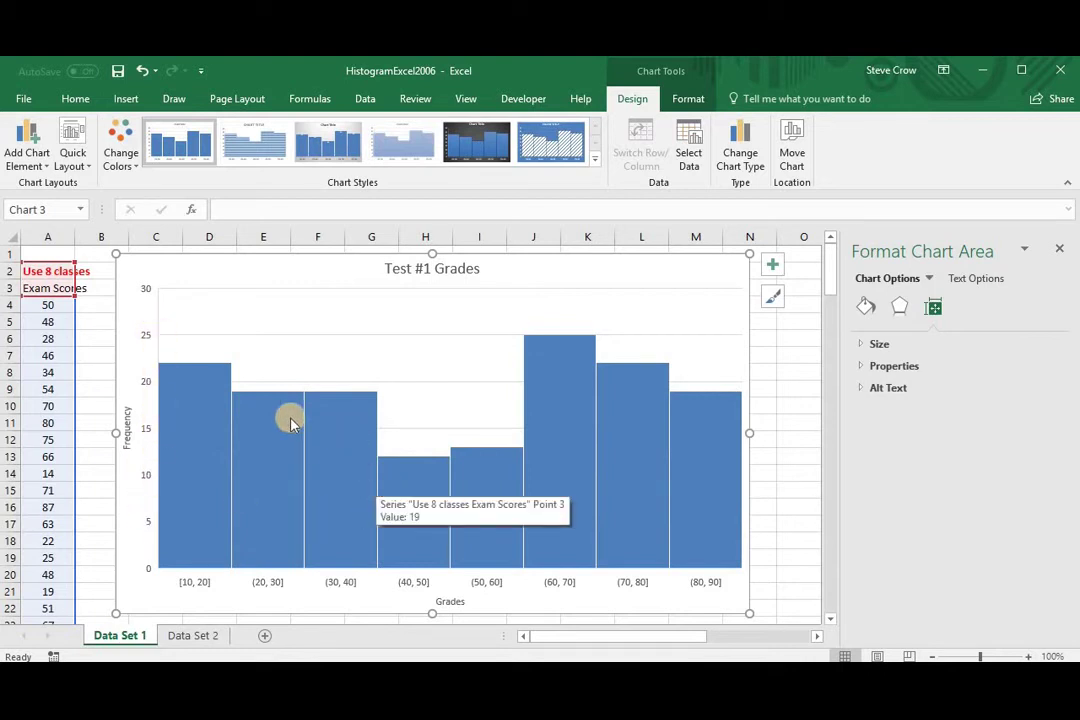
mouse_move(203, 371)
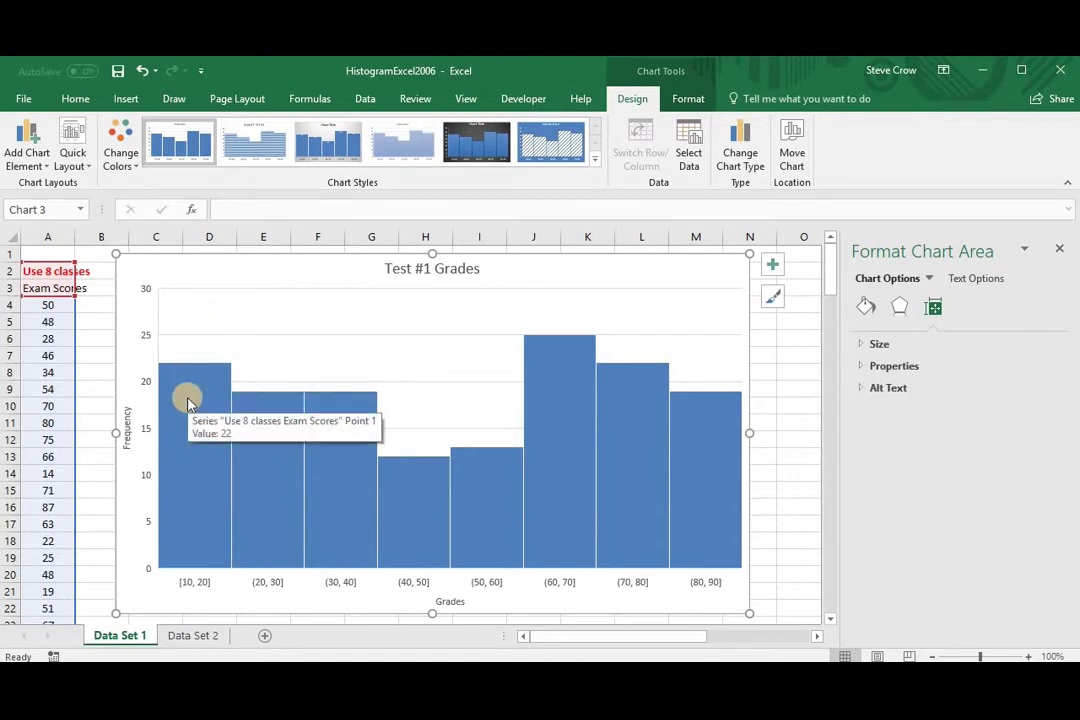
mouse_move(281, 467)
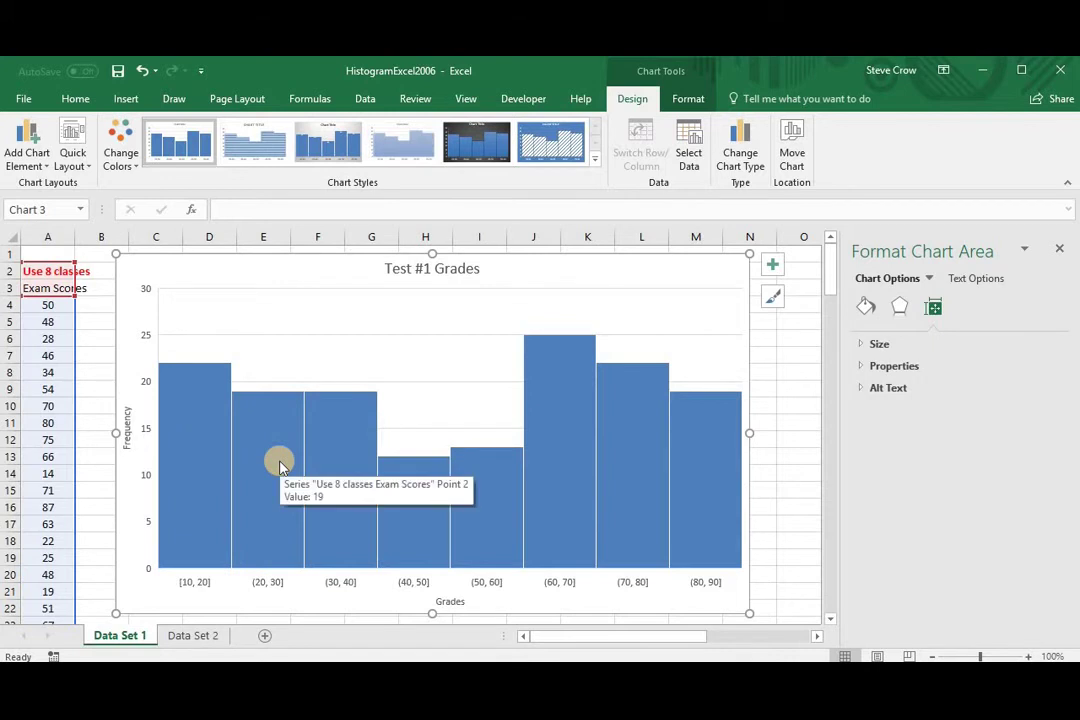
mouse_move(352, 494)
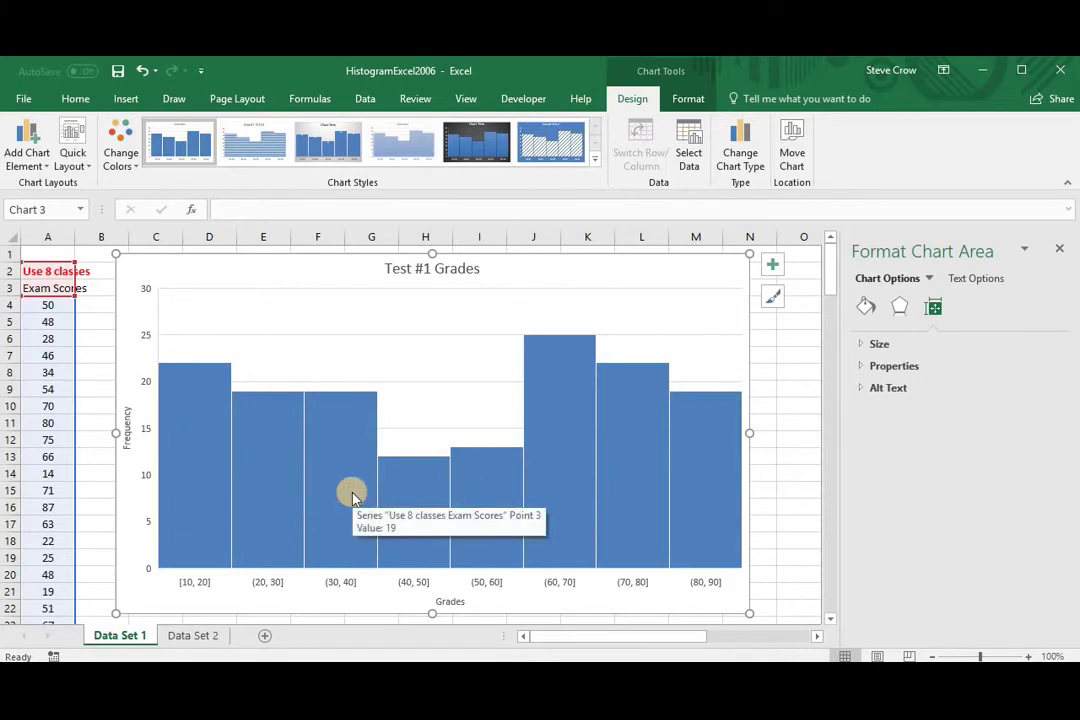
Select the bar series and drag its Gap Width down to 0%
click(553, 437)
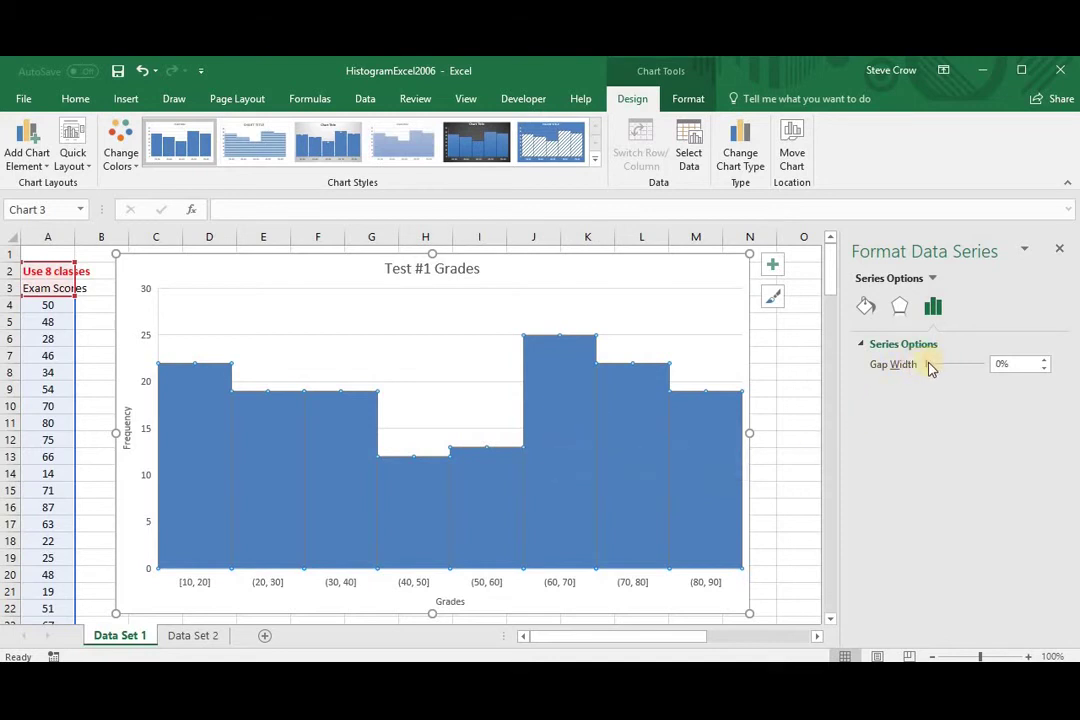
drag(928, 368, 902, 380)
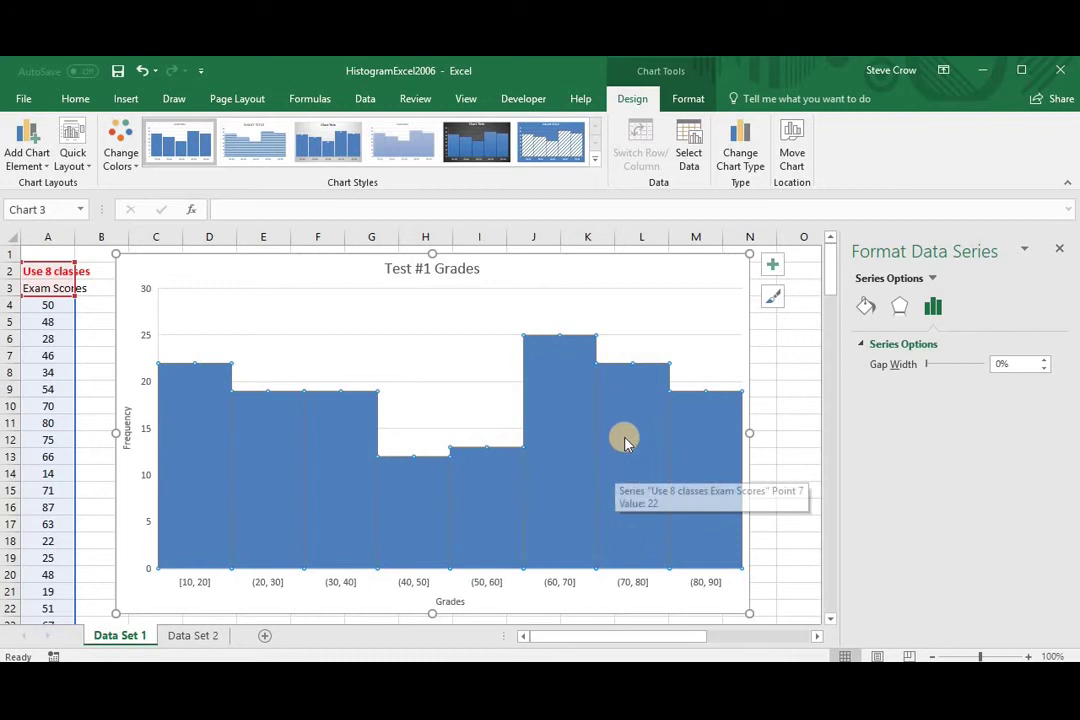
Add data labels to the whole bar series, showing counts 22, 19, 19, 12, 13, 25, 22, 19
click(558, 455)
key(Escape)
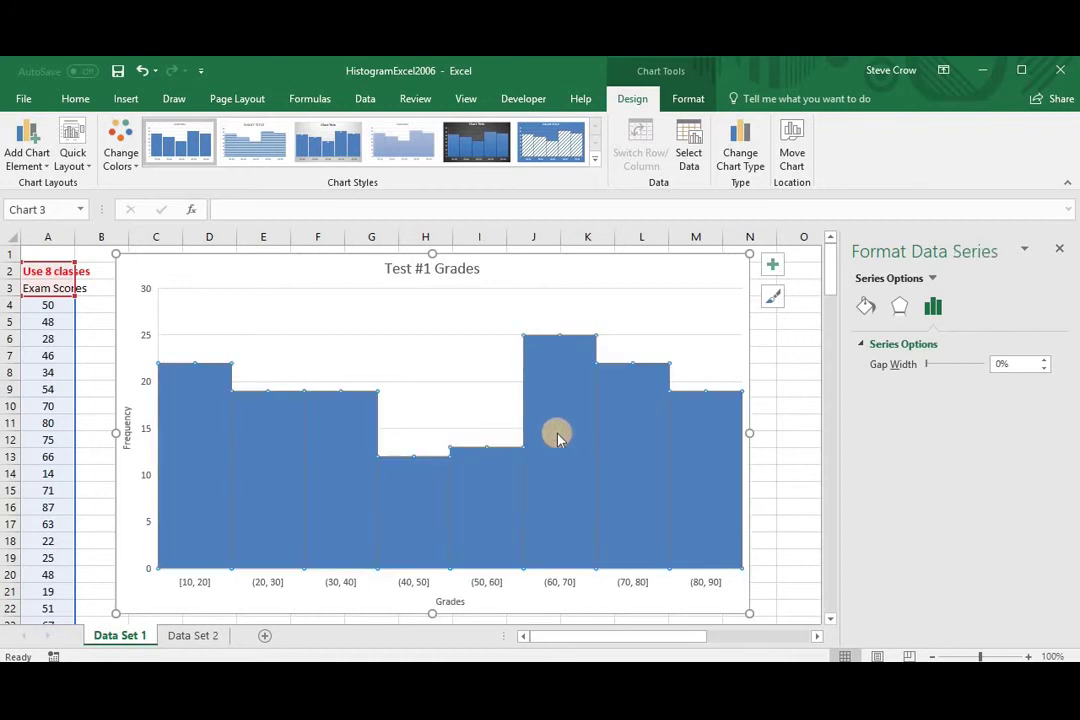
click(499, 499)
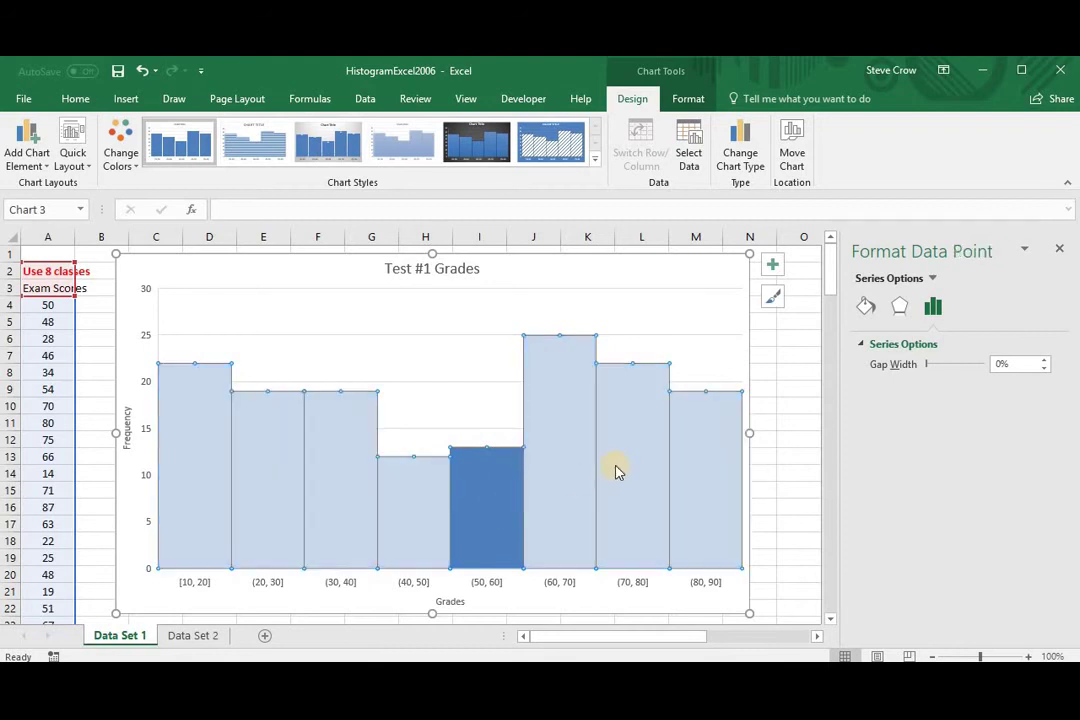
click(619, 469)
click(545, 467)
key(Escape)
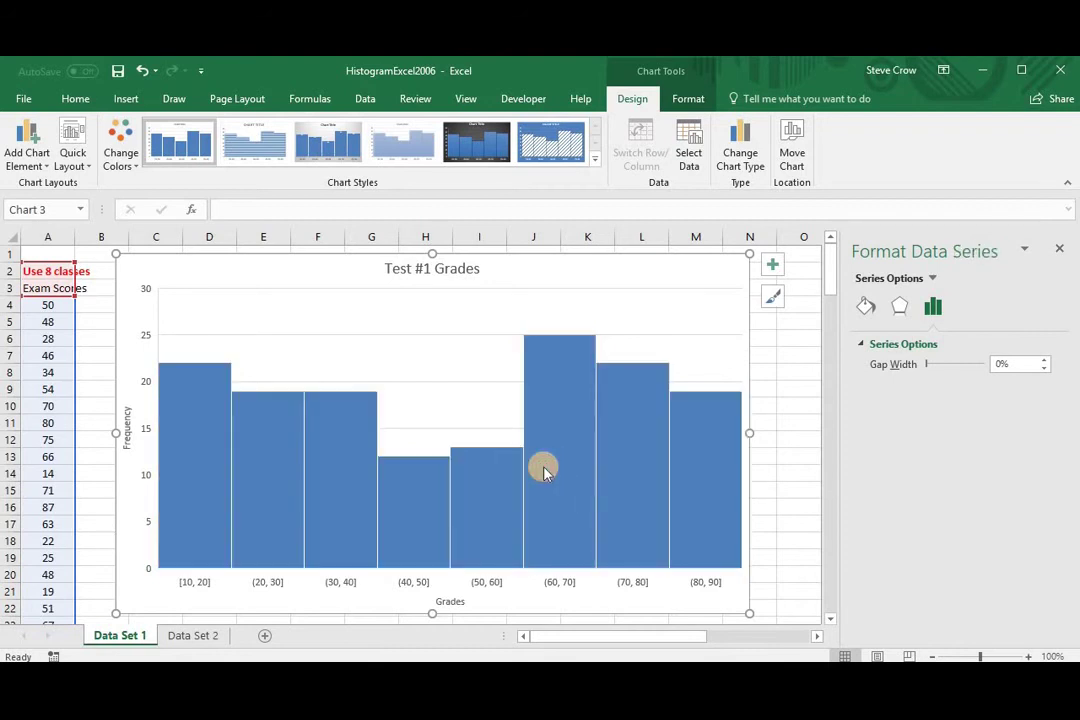
right_click(550, 457)
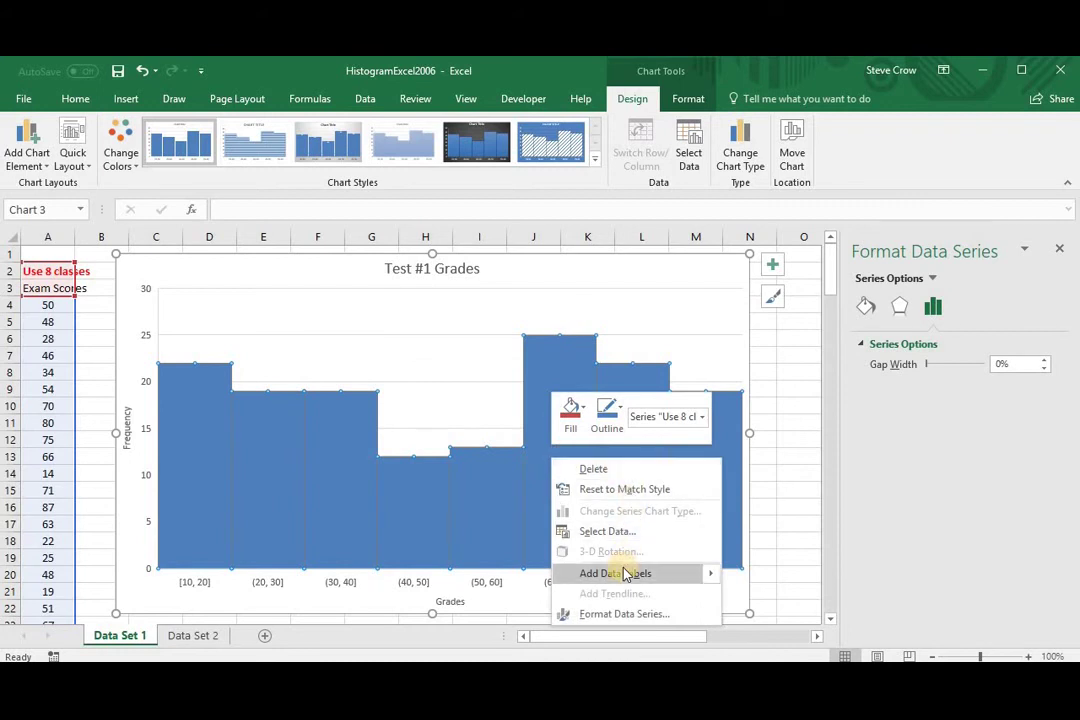
mouse_move(706, 577)
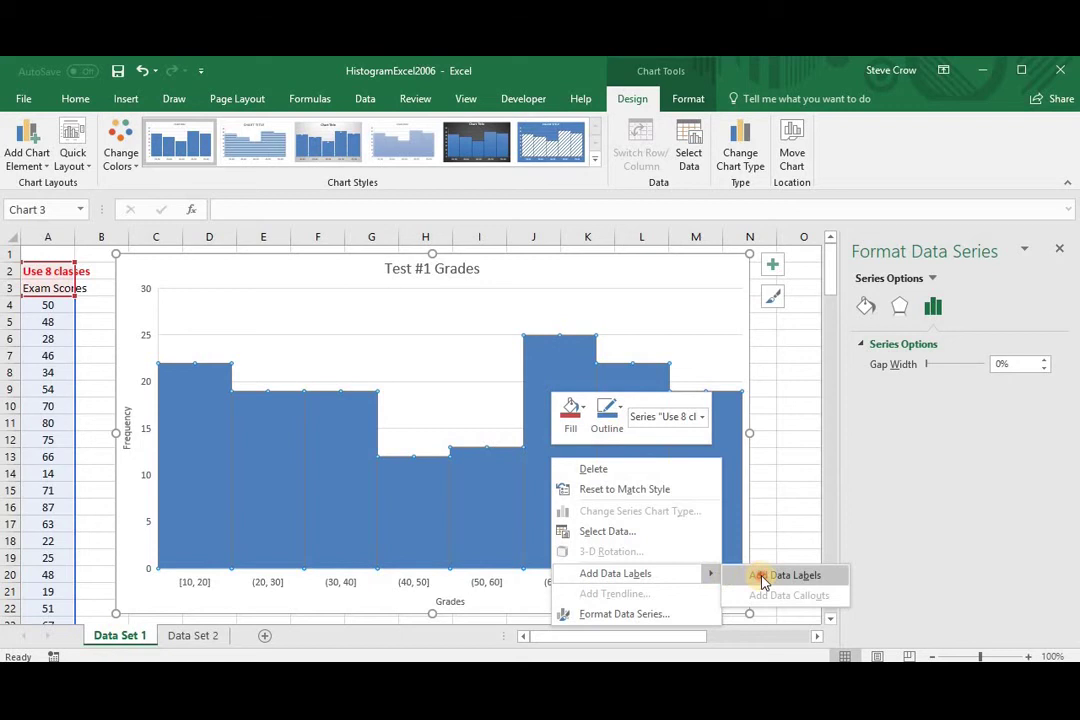
click(762, 578)
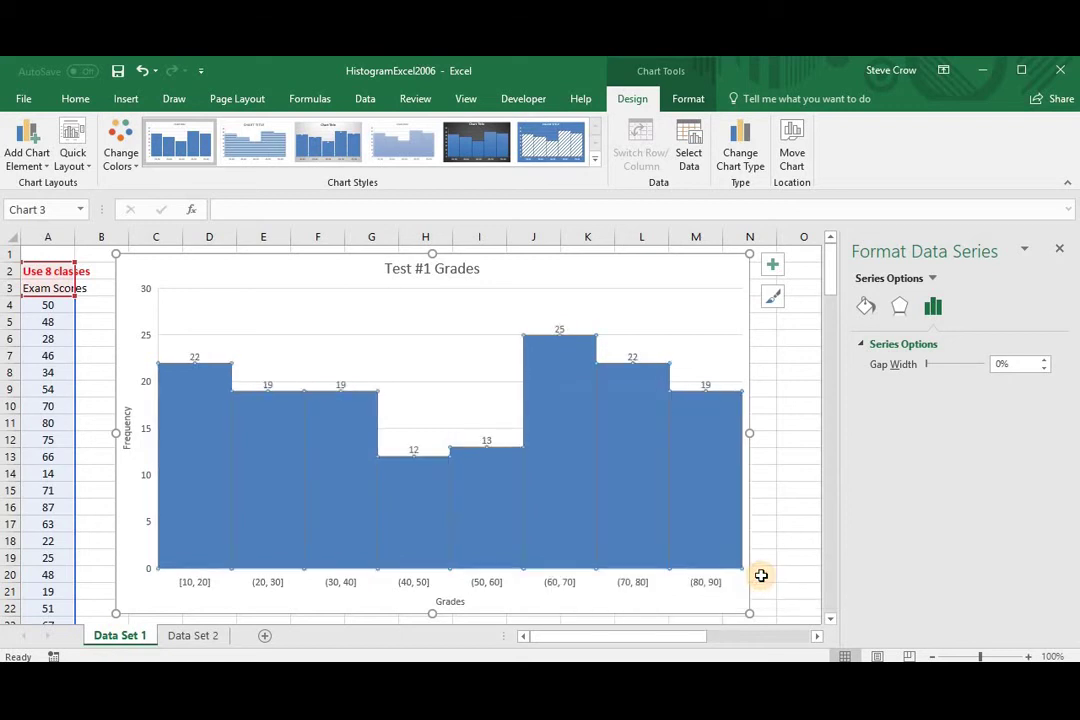
In Format Data Labels, check Value and set the label position to Outside End
click(558, 330)
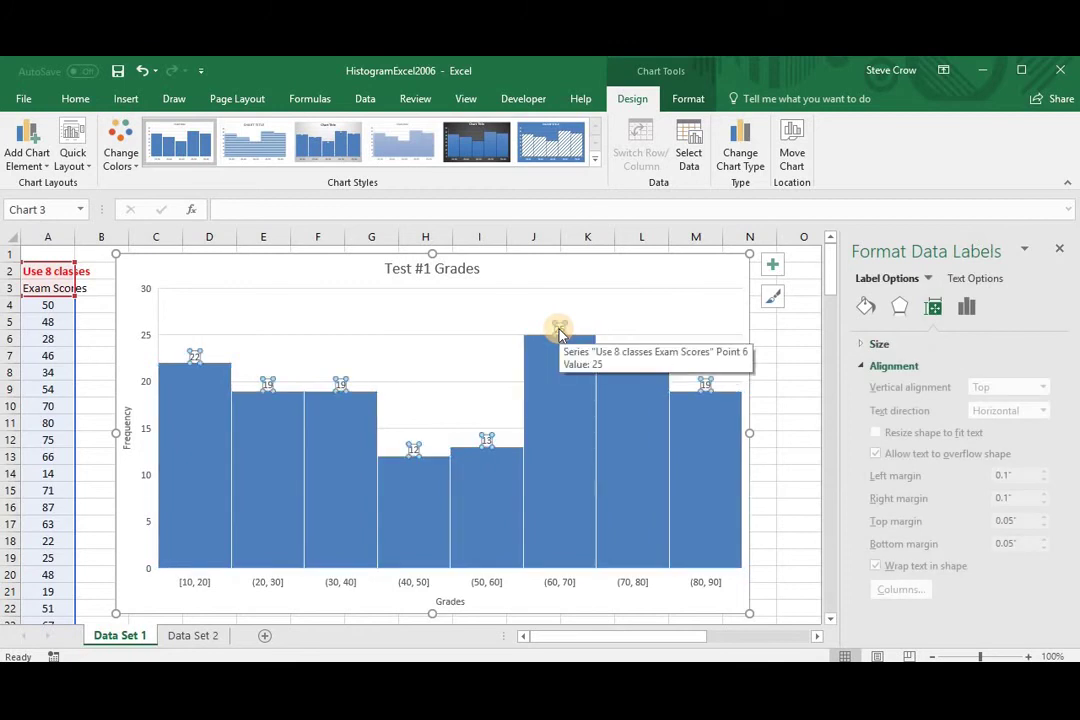
click(968, 310)
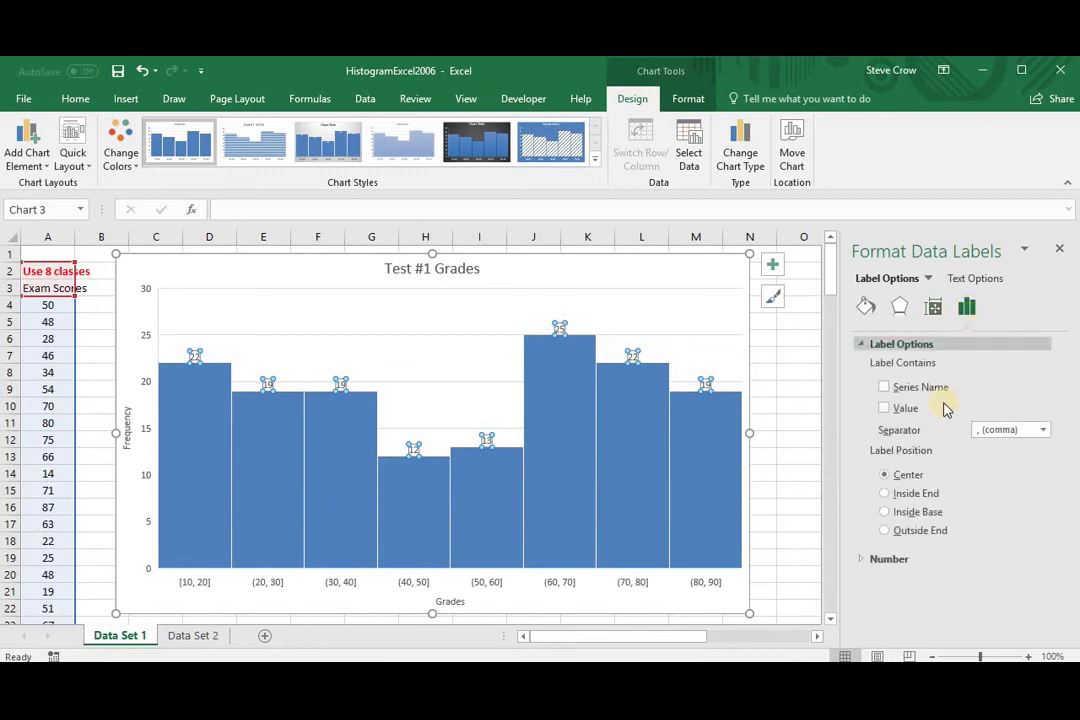
click(884, 408)
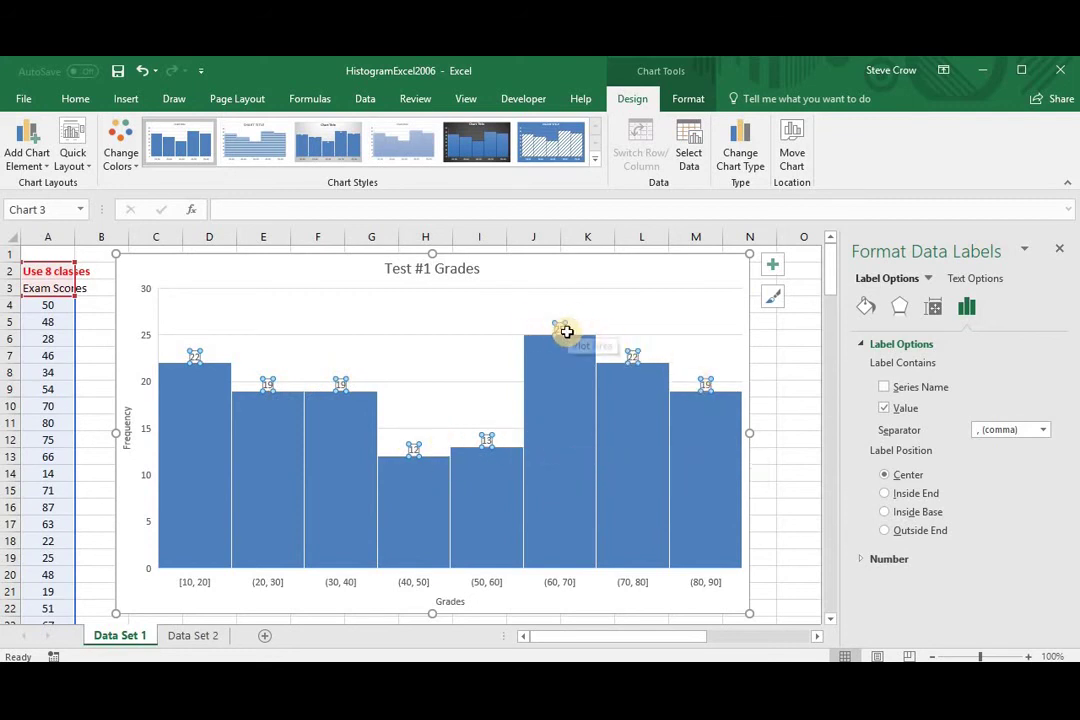
click(885, 494)
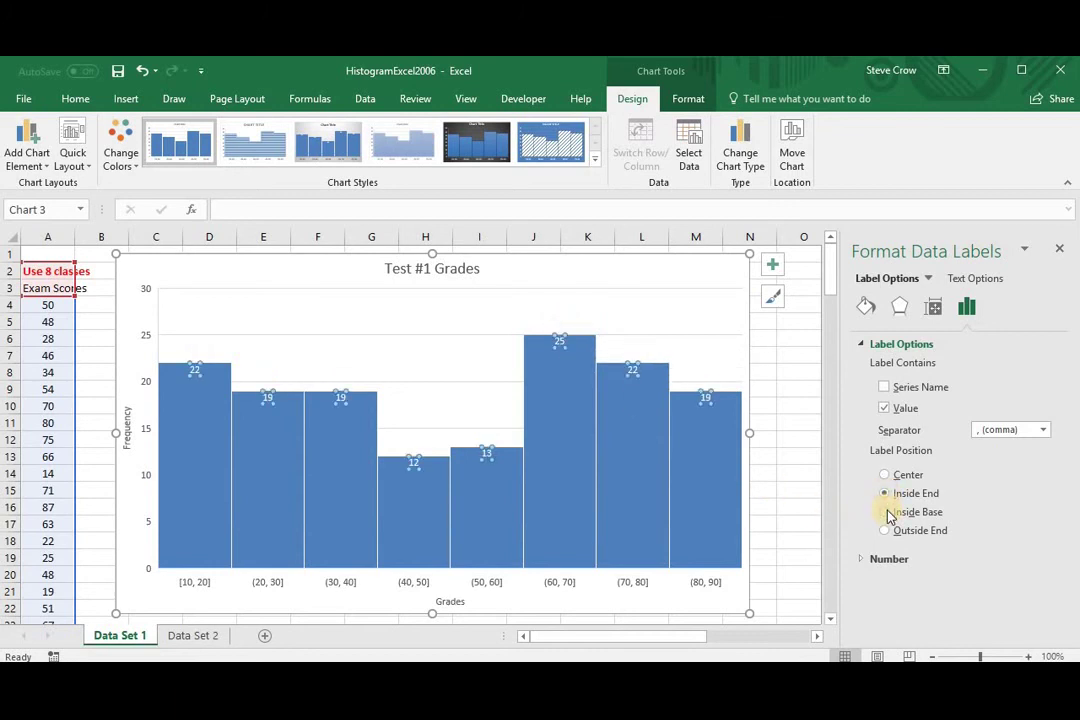
click(886, 512)
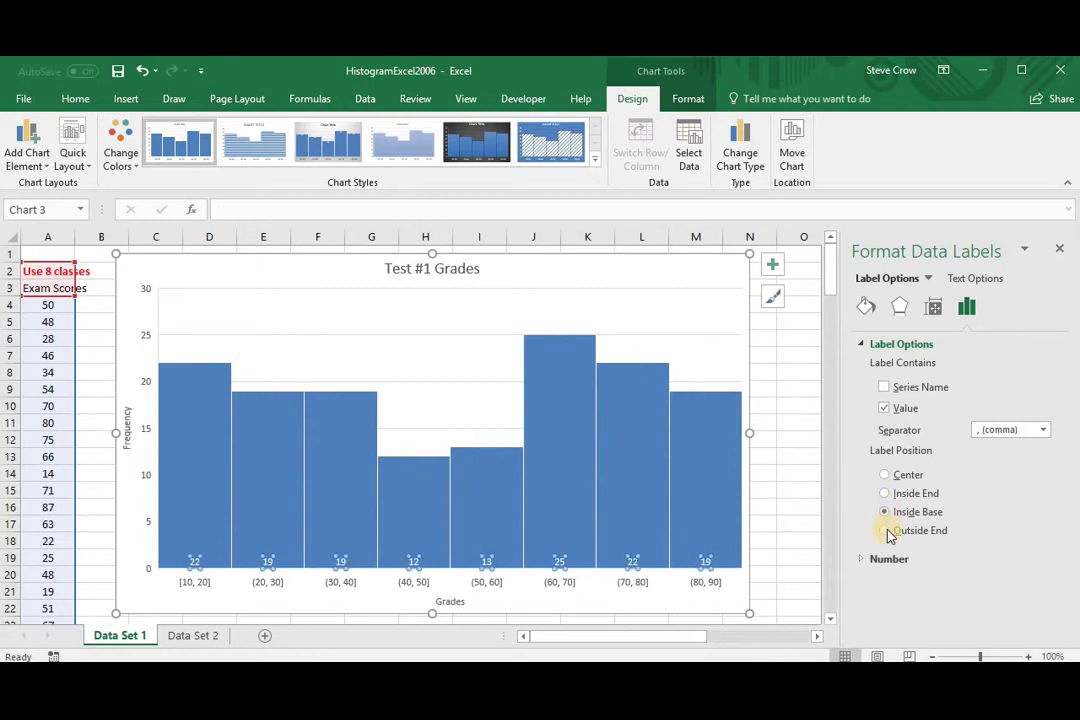
click(886, 533)
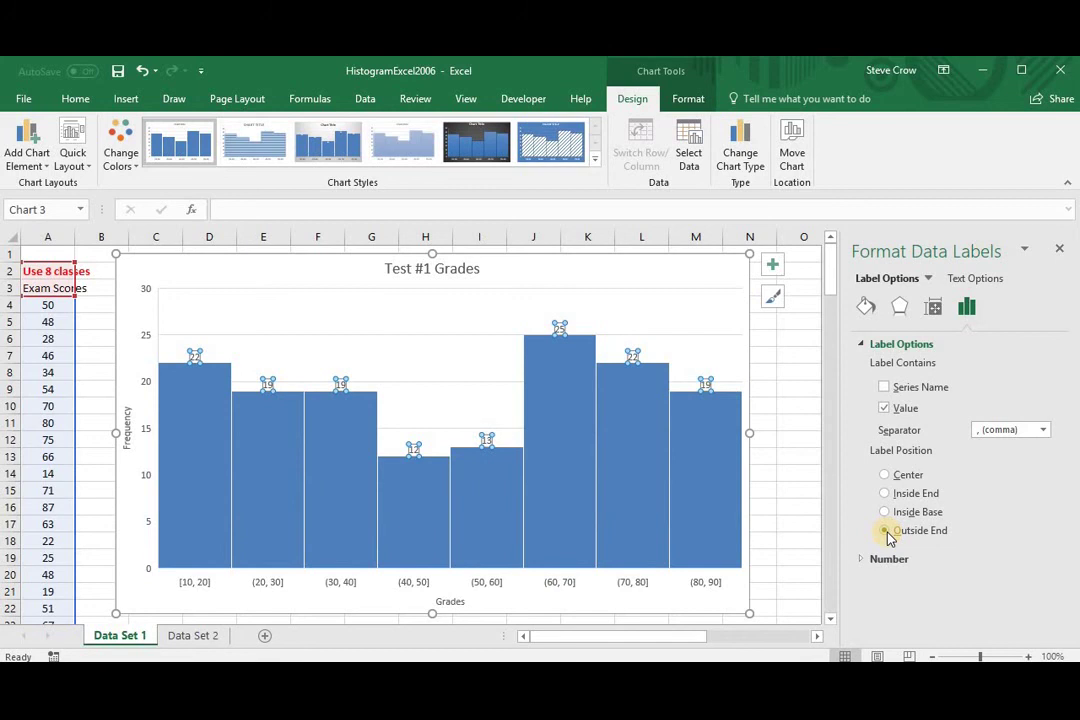
click(887, 477)
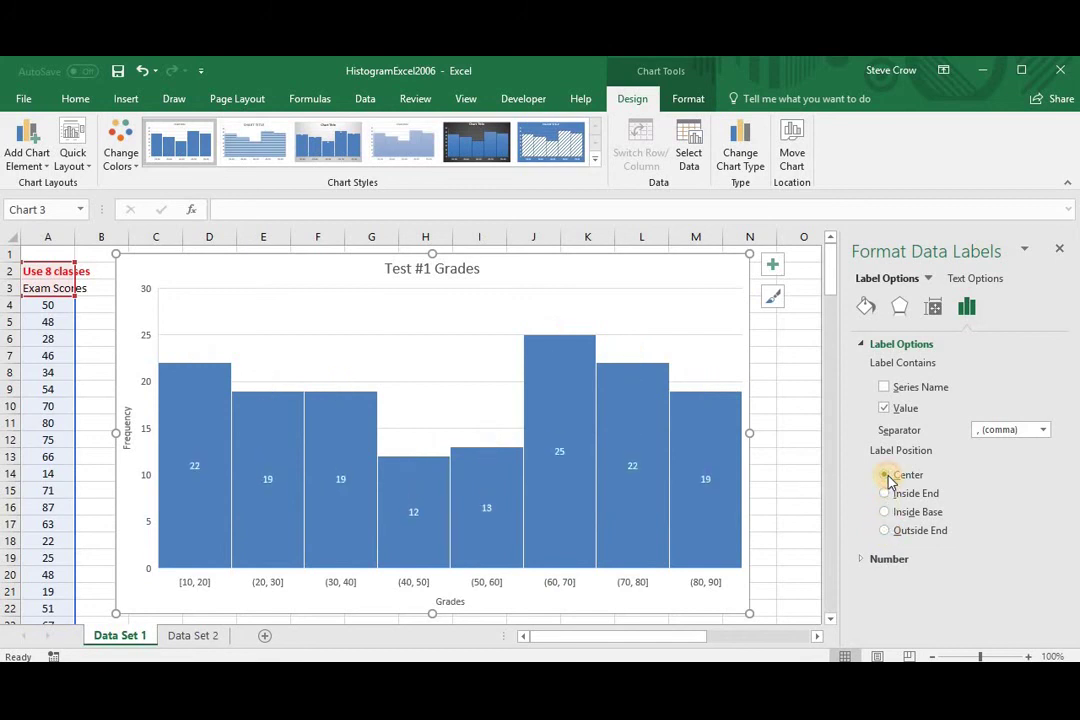
click(885, 533)
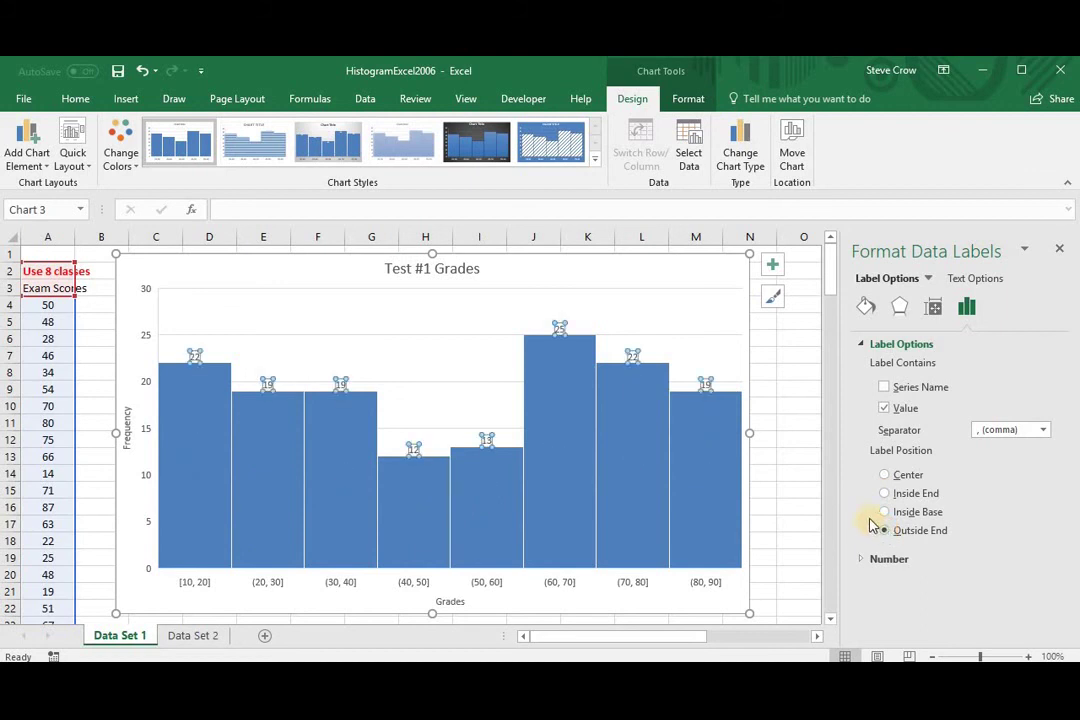
Select the histogram's plot area and open its Format Plot Area pane
click(697, 322)
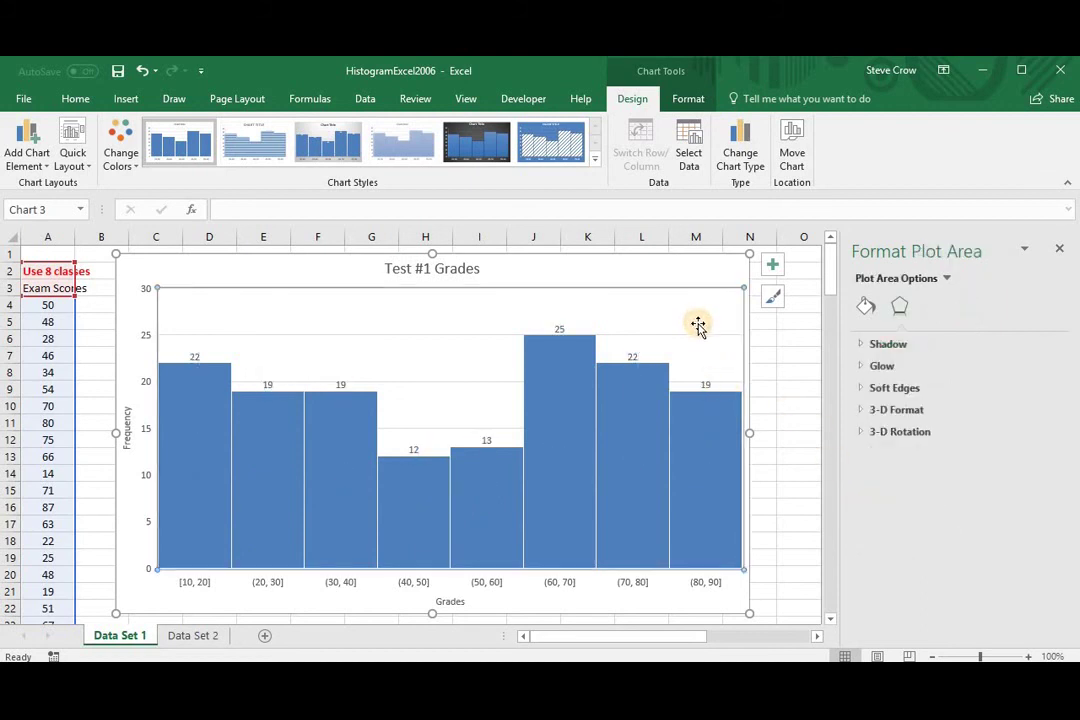
click(637, 272)
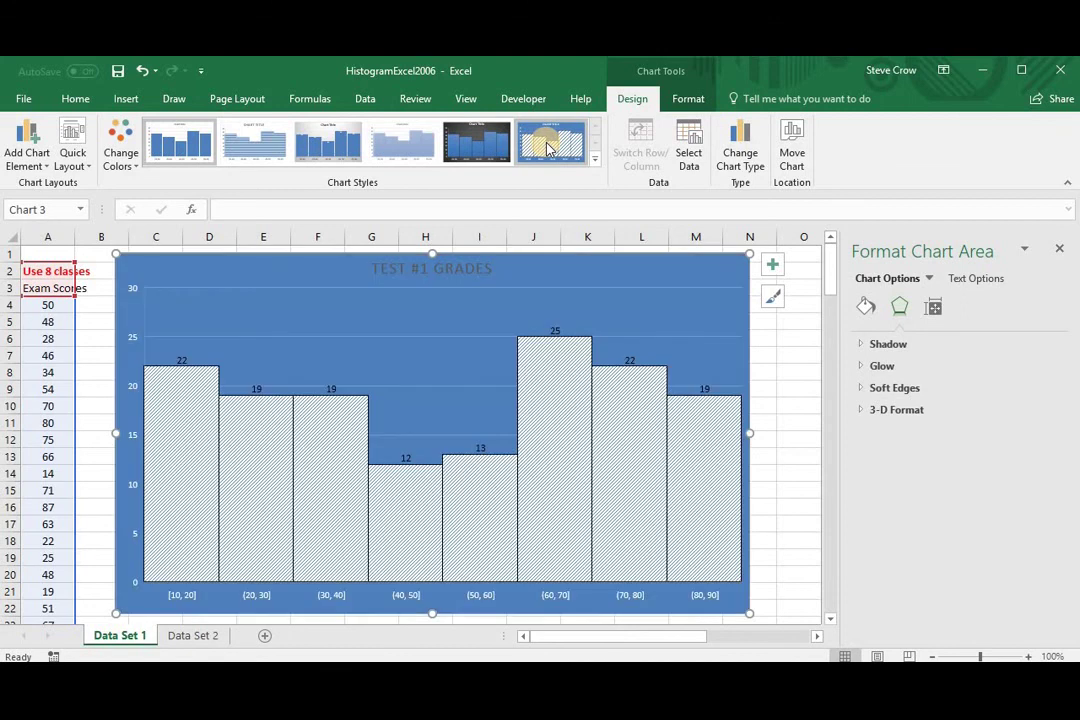
click(482, 313)
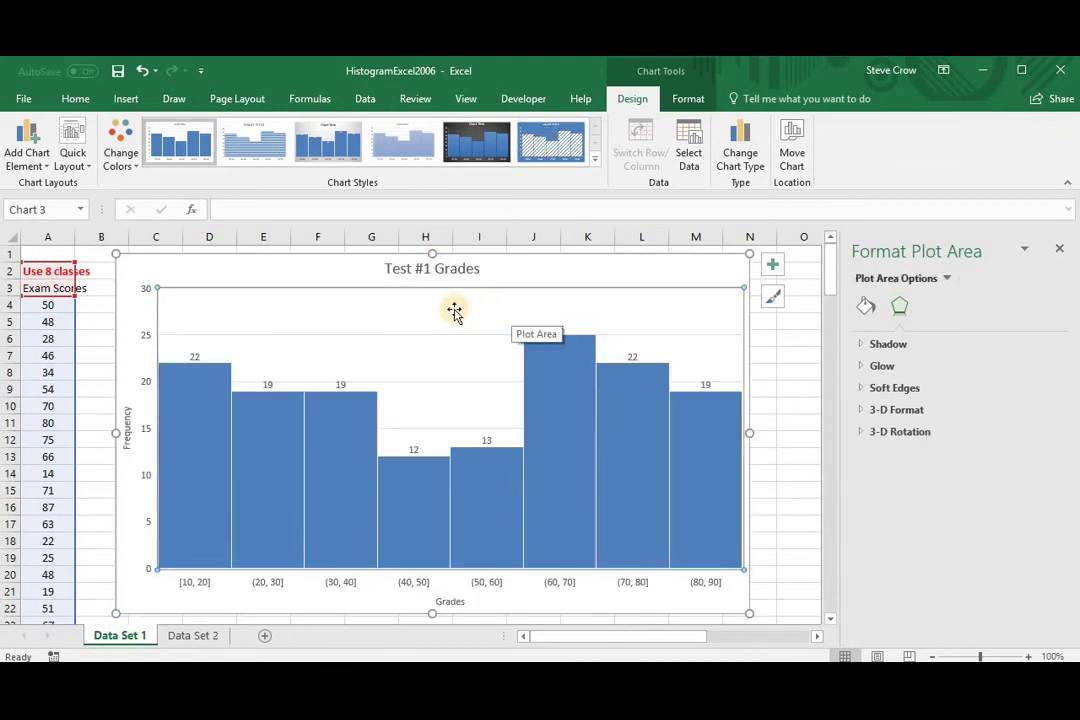
right_click(359, 331)
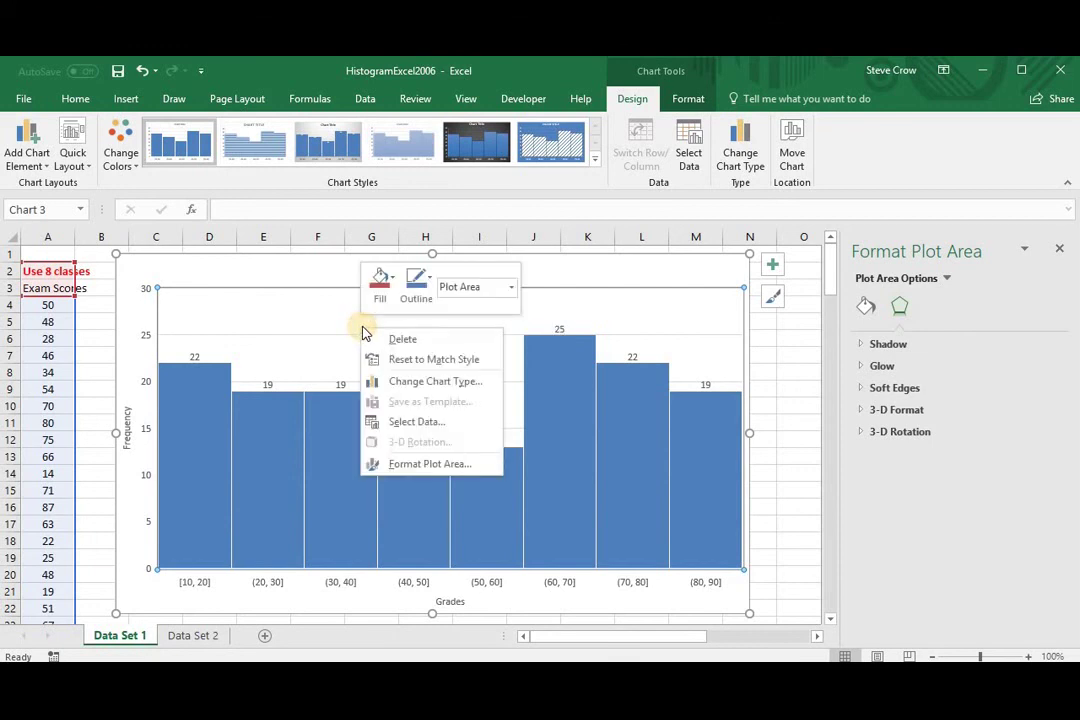
click(425, 464)
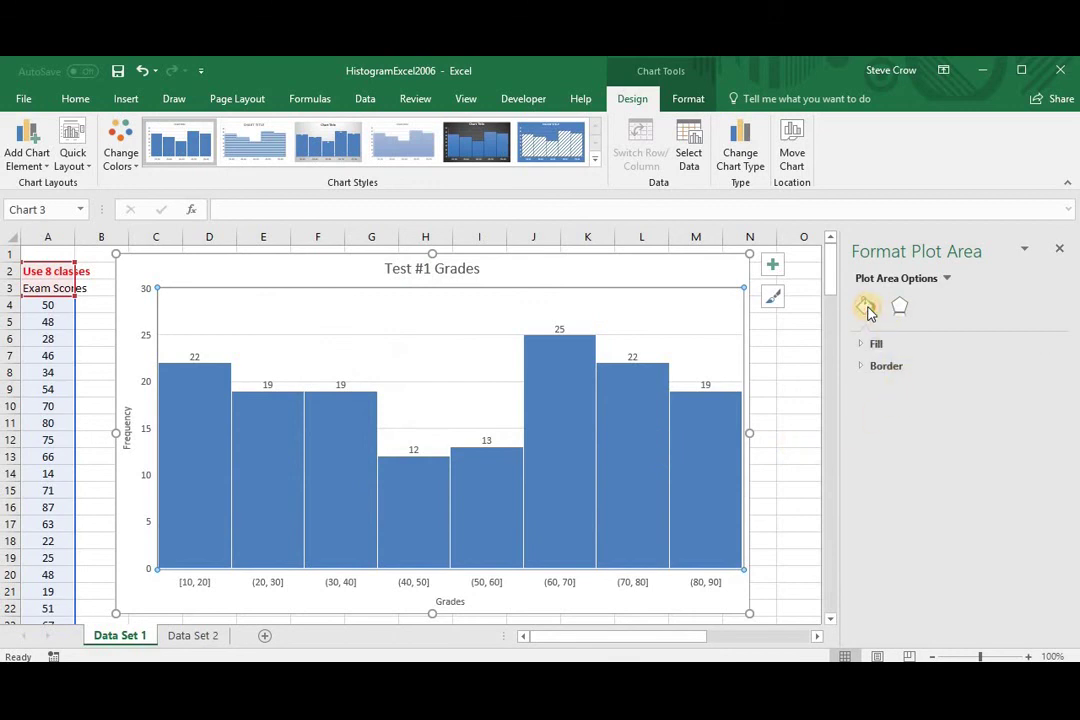
Set the plot area's fill to No fill, leaving the border unchanged
click(861, 343)
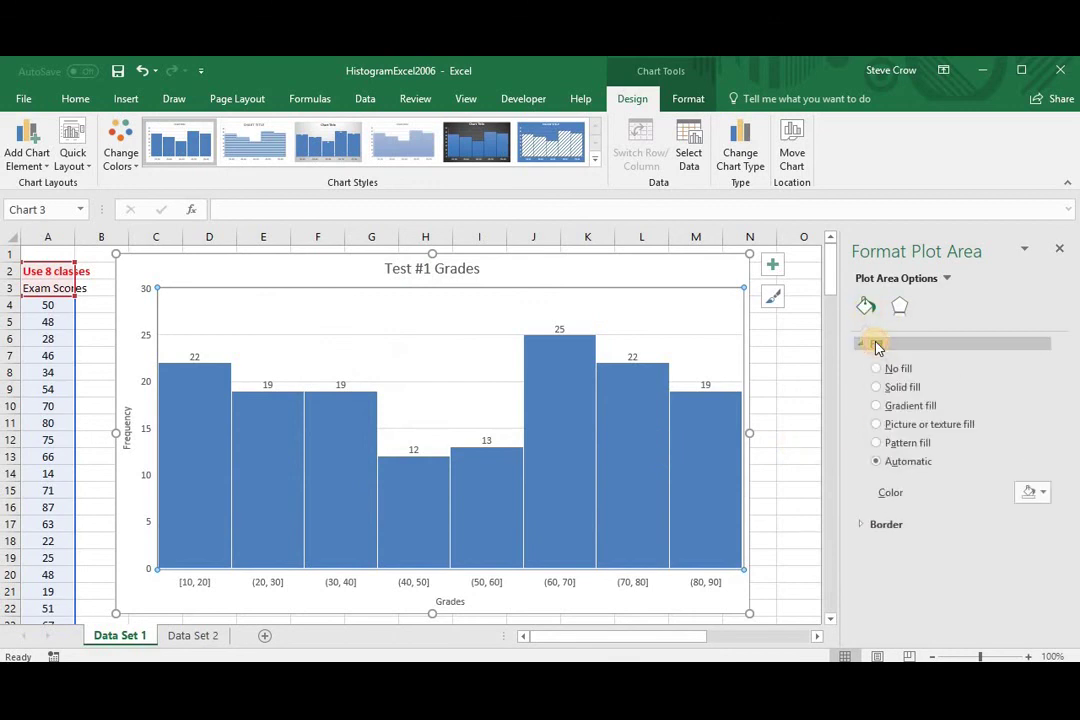
click(896, 389)
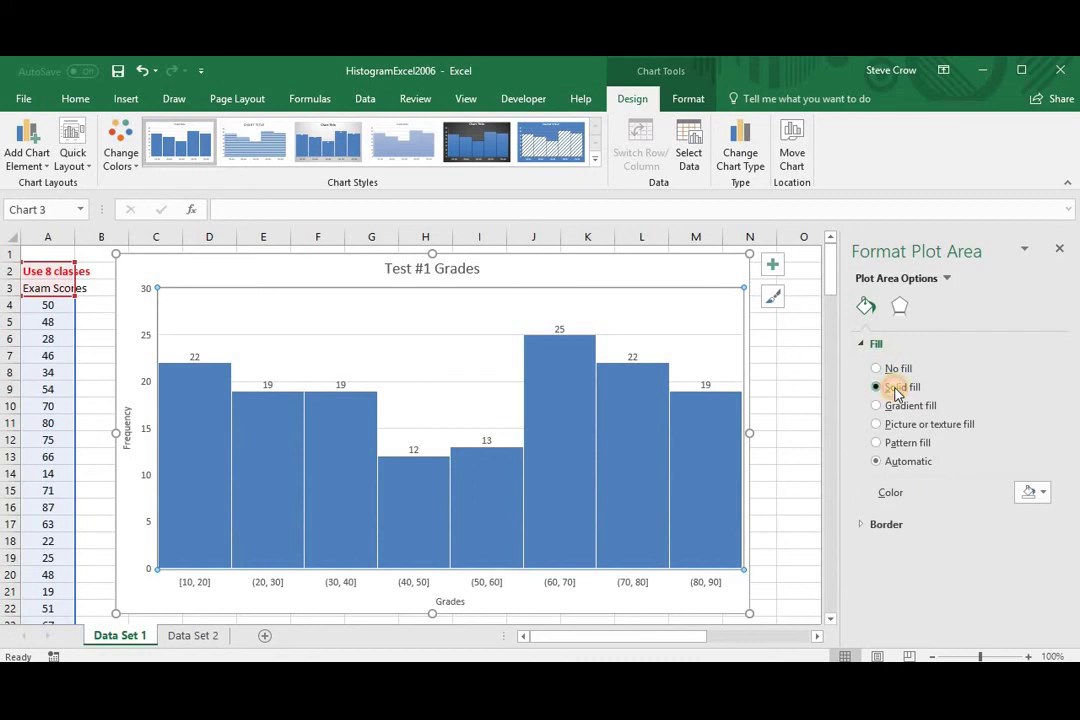
click(1032, 492)
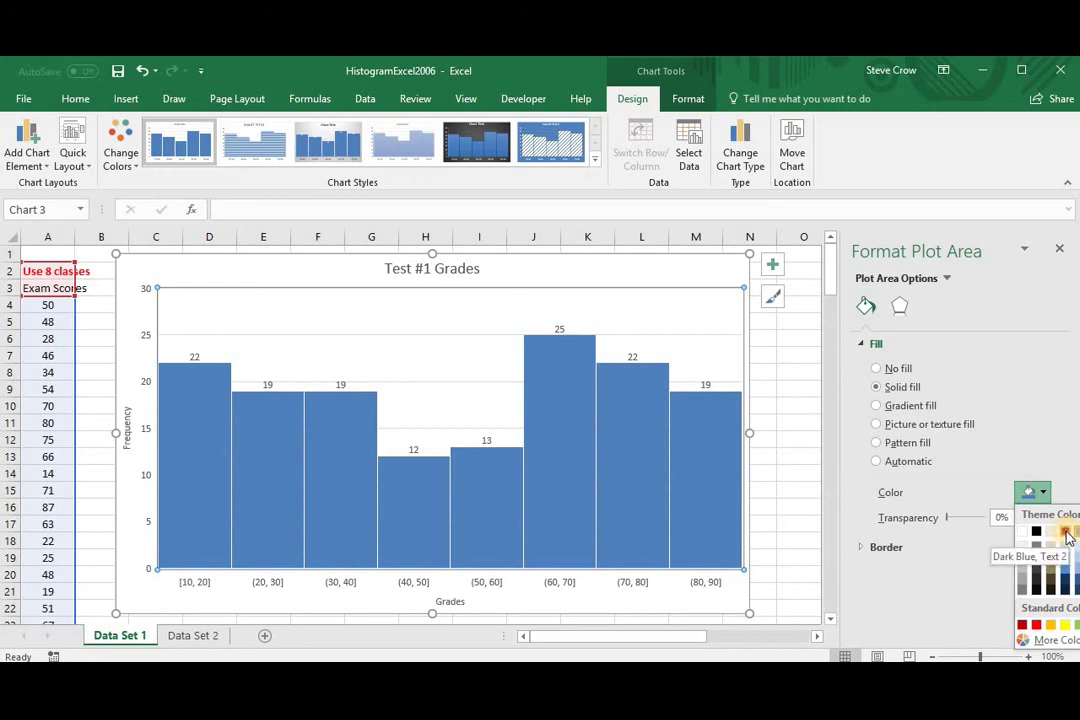
key(Escape)
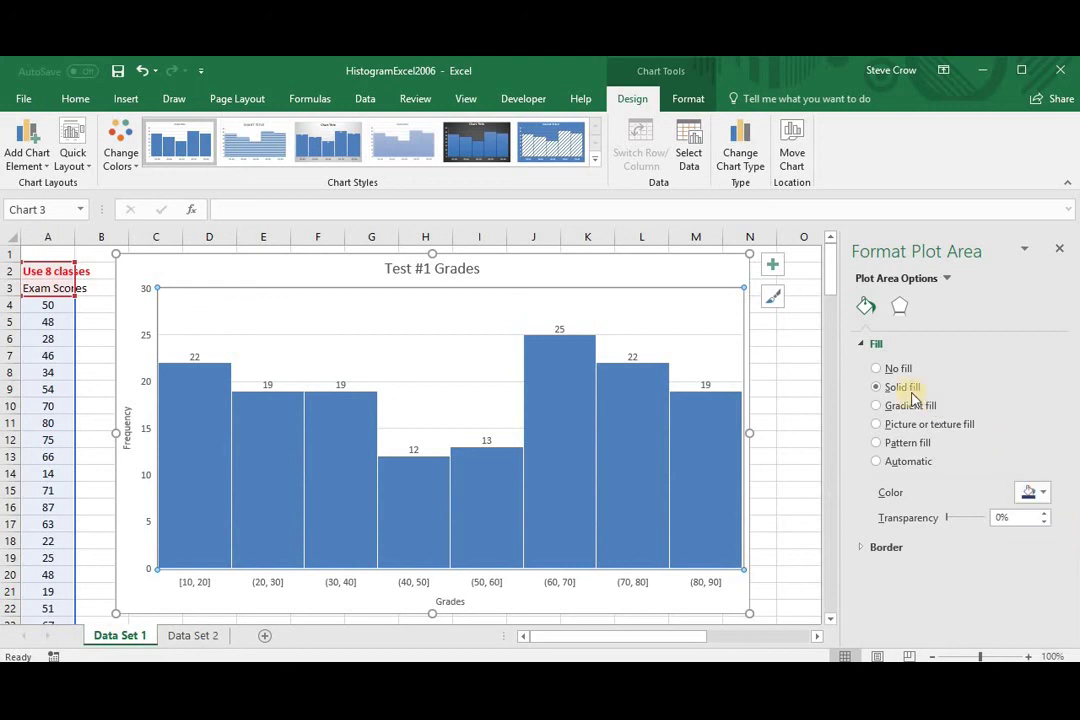
click(876, 369)
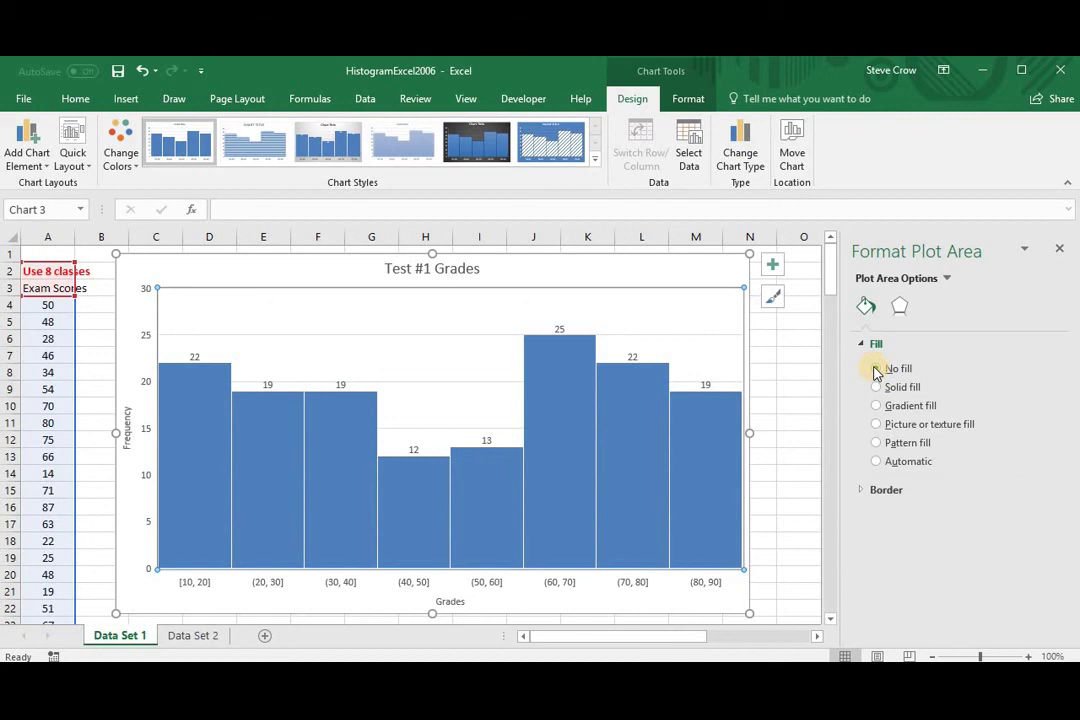
click(865, 492)
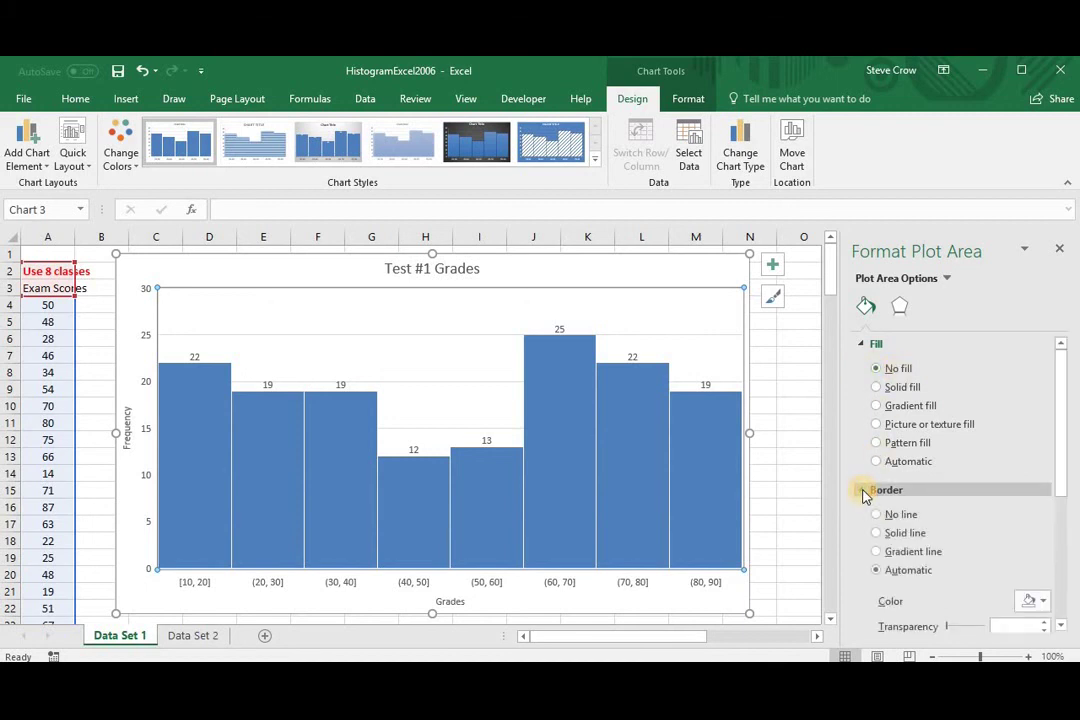
click(865, 491)
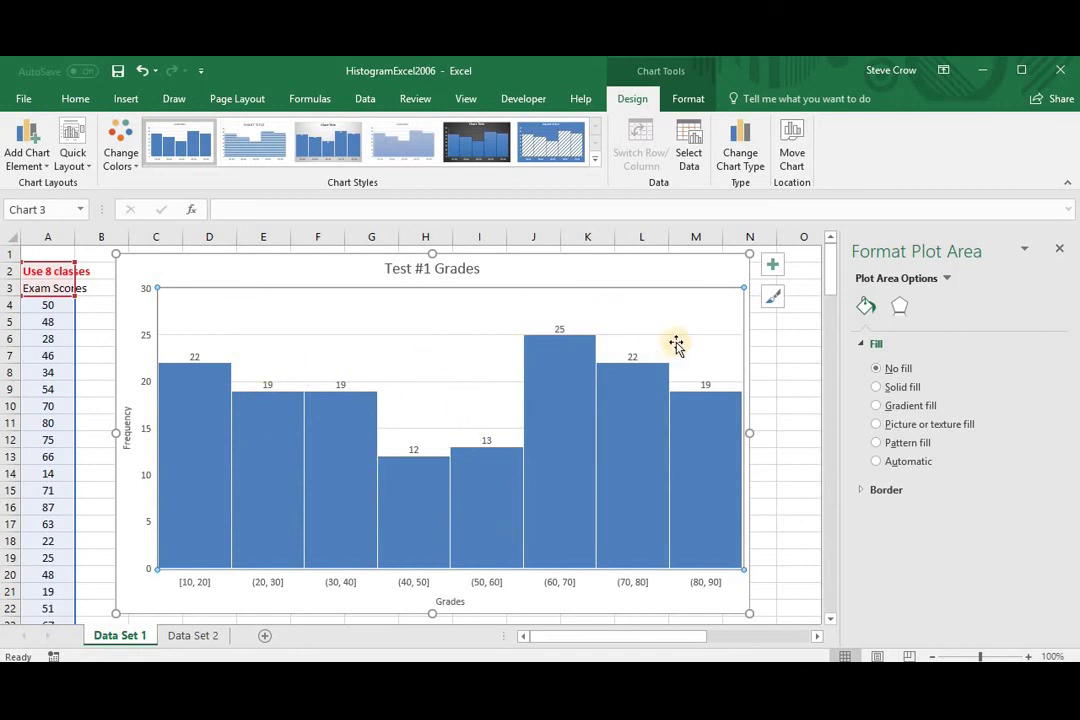
click(698, 274)
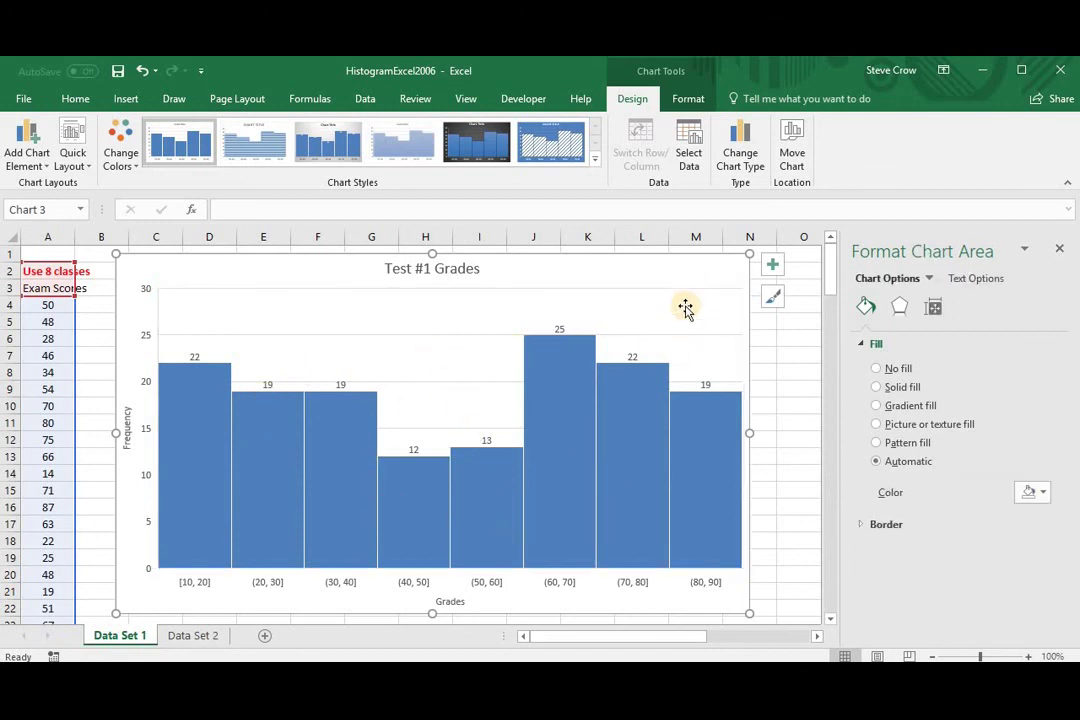